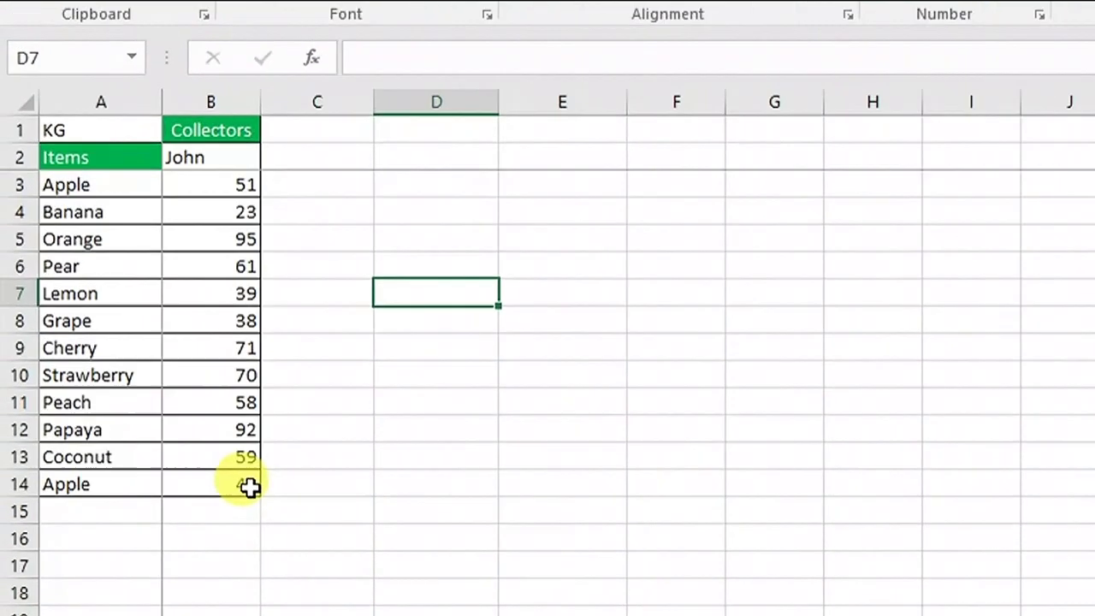
pyautogui.moveTo(147, 412); pyautogui.dragTo(77, 227)
pyautogui.moveTo(190, 141); pyautogui.dragTo(190, 132)
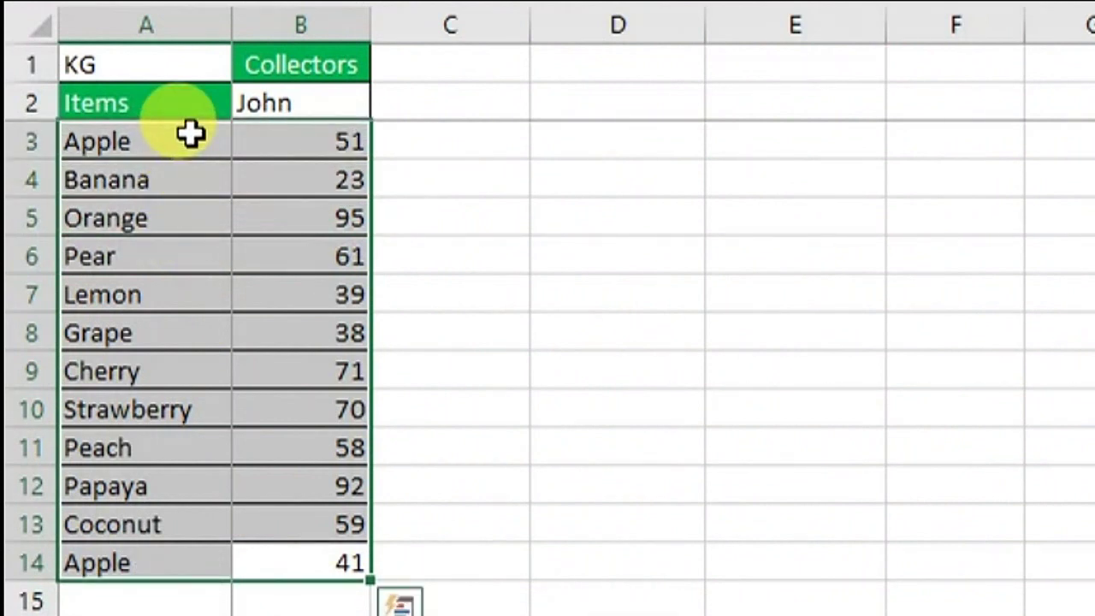
pyautogui.moveTo(183, 143); pyautogui.dragTo(215, 273)
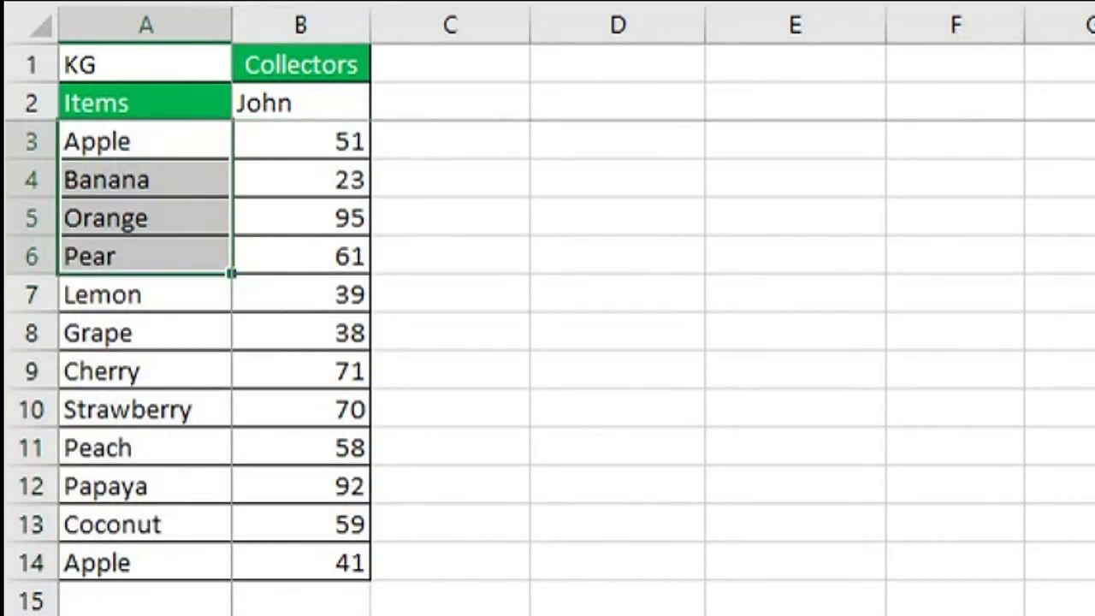
pyautogui.moveTo(174, 138); pyautogui.dragTo(304, 555)
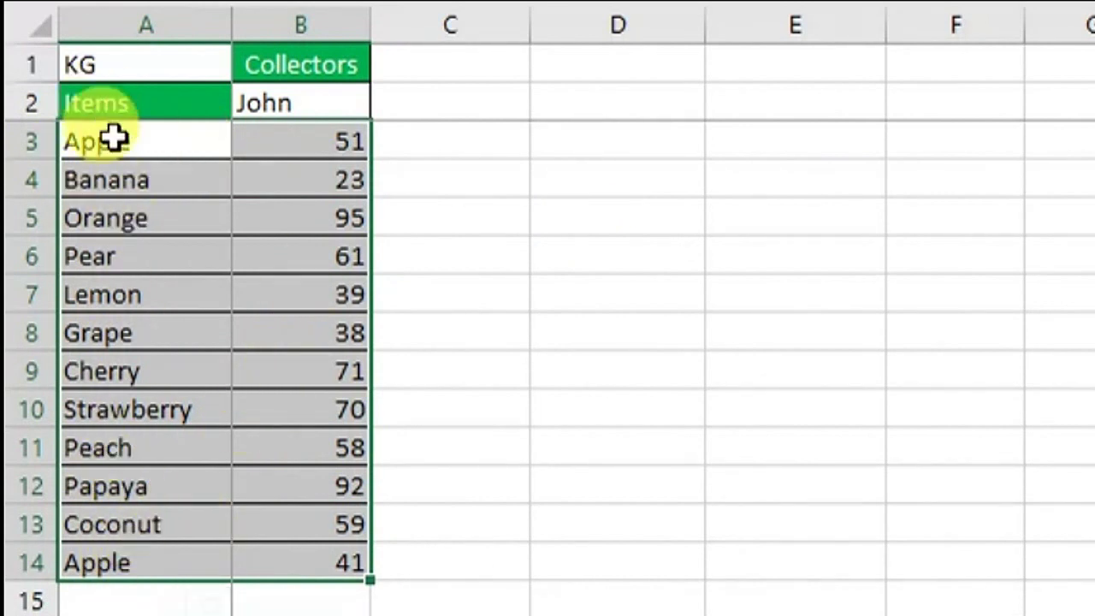
# Clear the repeated Apple entry and its quantity from cells A14:B14
pyautogui.moveTo(154, 568); pyautogui.dragTo(289, 567)
pyautogui.press('Delete')
# Insert a 2-D clustered column chart from the fruit names and quantities in A3:B13
pyautogui.moveTo(320, 525); pyautogui.dragTo(148, 128)
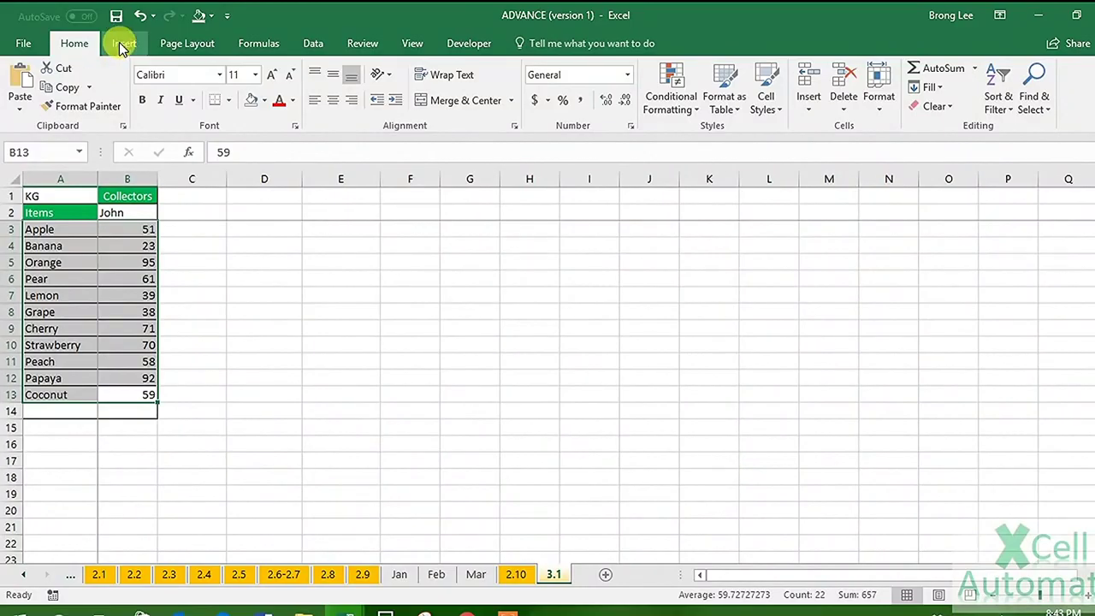
pyautogui.click(123, 44)
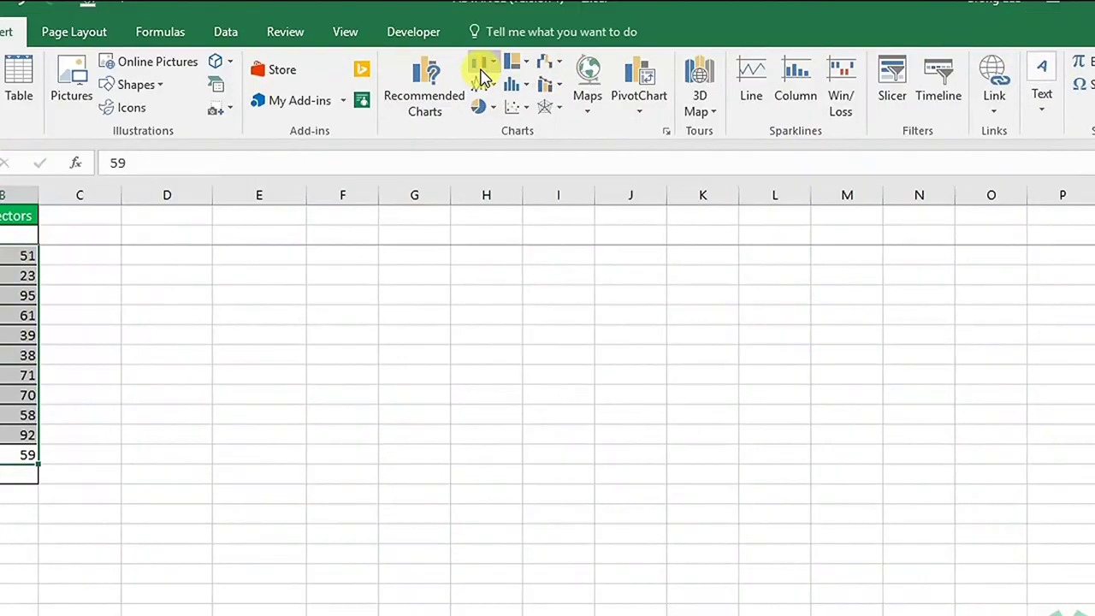
pyautogui.click(525, 77)
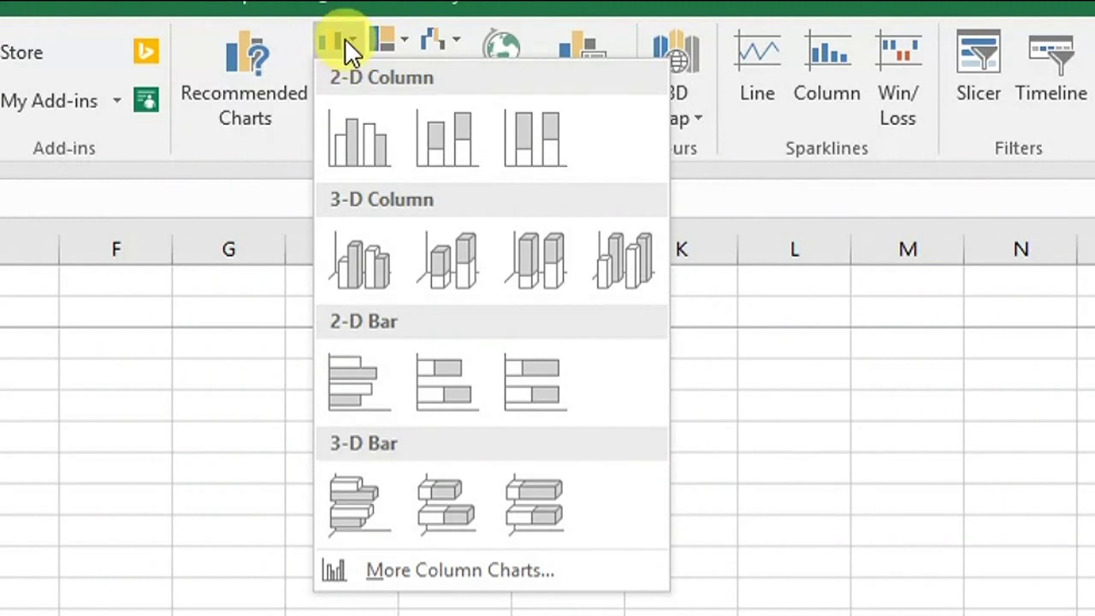
pyautogui.click(380, 136)
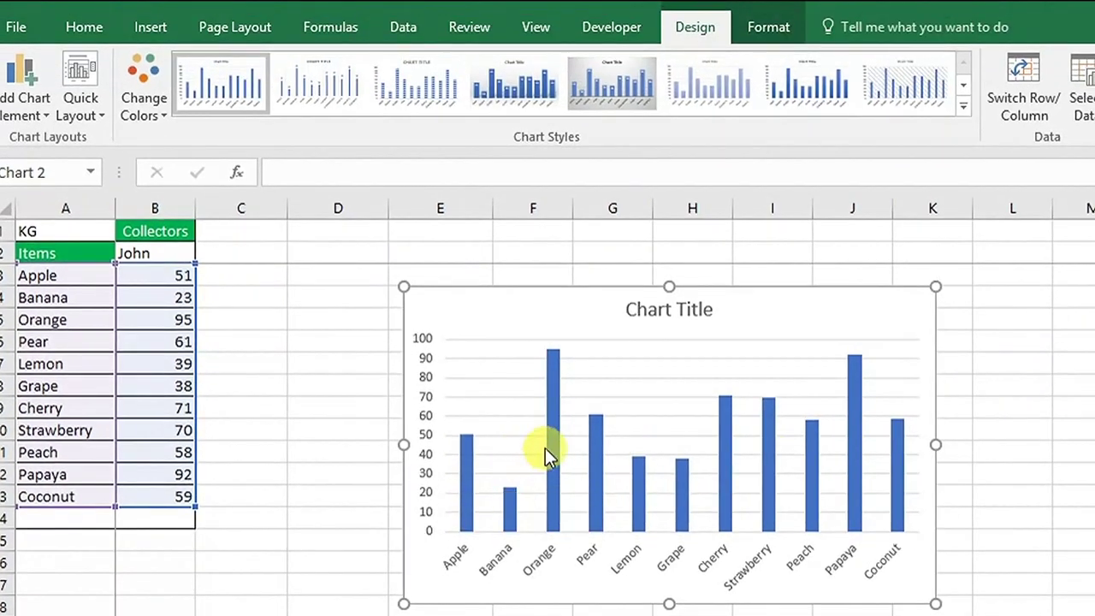
pyautogui.click(965, 108)
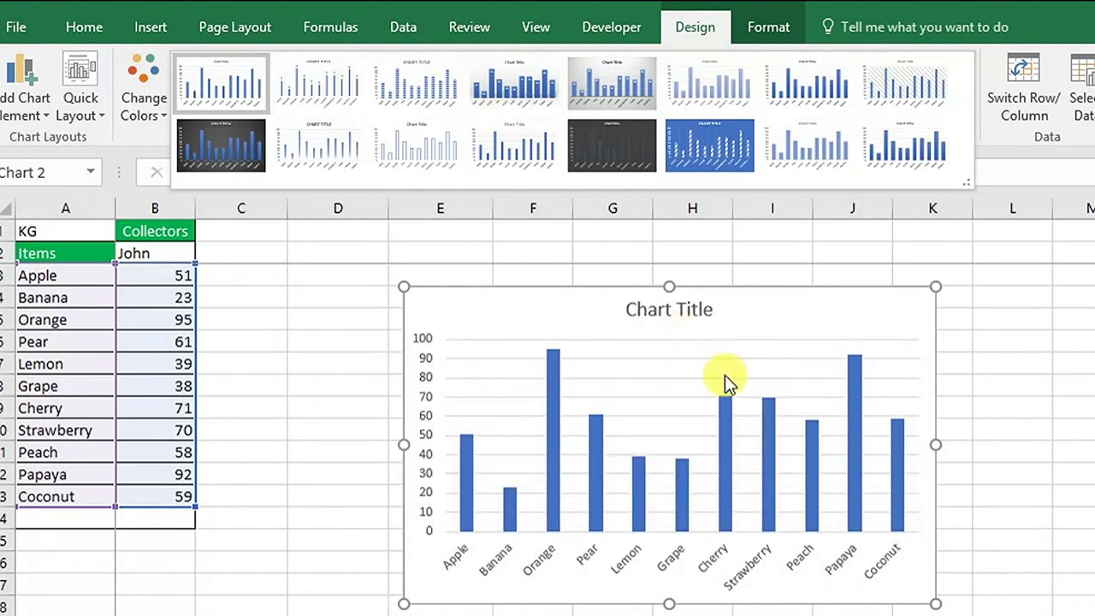
pyautogui.rightClick(553, 425)
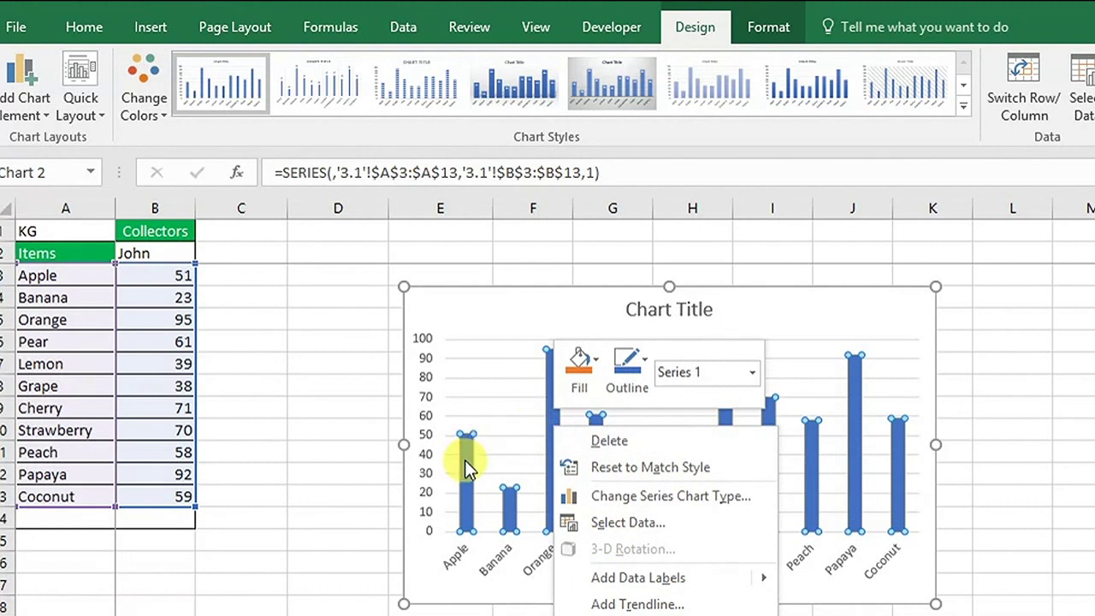
pyautogui.press('Escape')
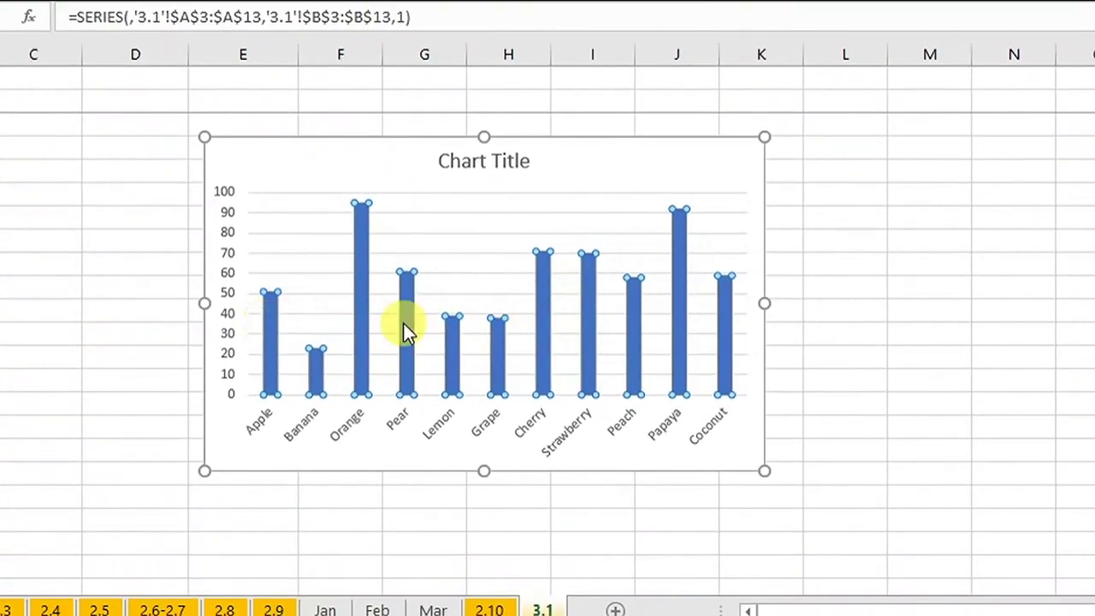
# Add data labels to the chart's column series and deselect the chart
pyautogui.rightClick(682, 308)
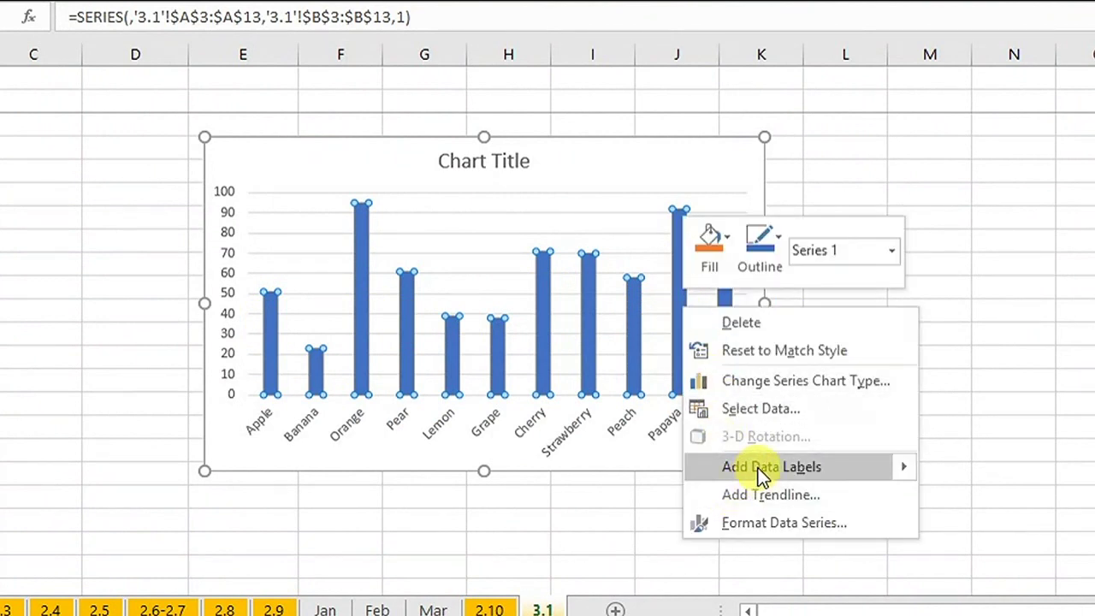
pyautogui.click(819, 473)
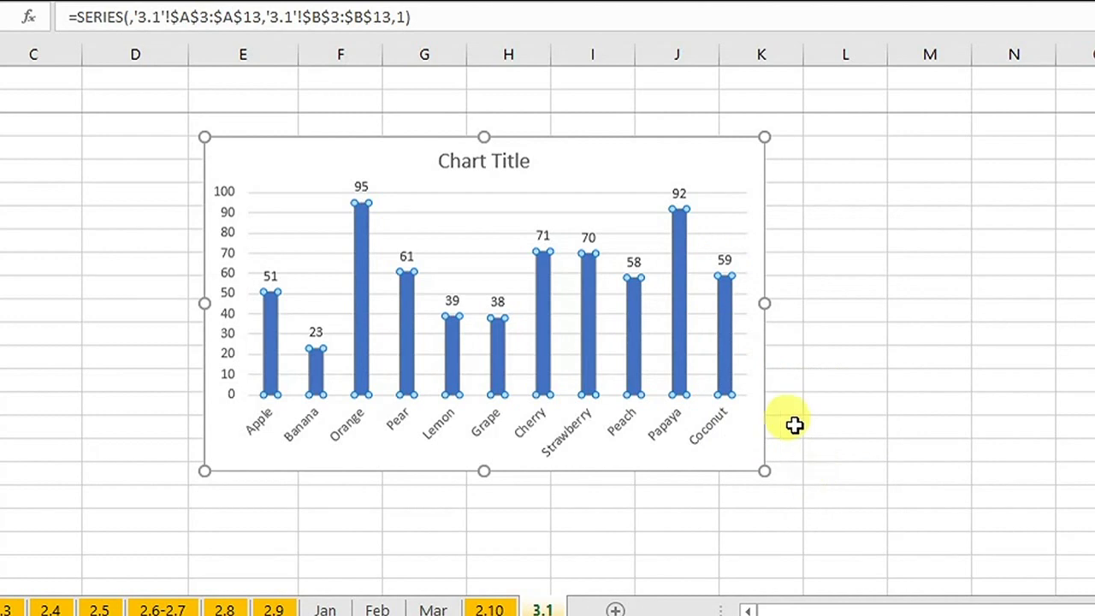
pyautogui.click(846, 221)
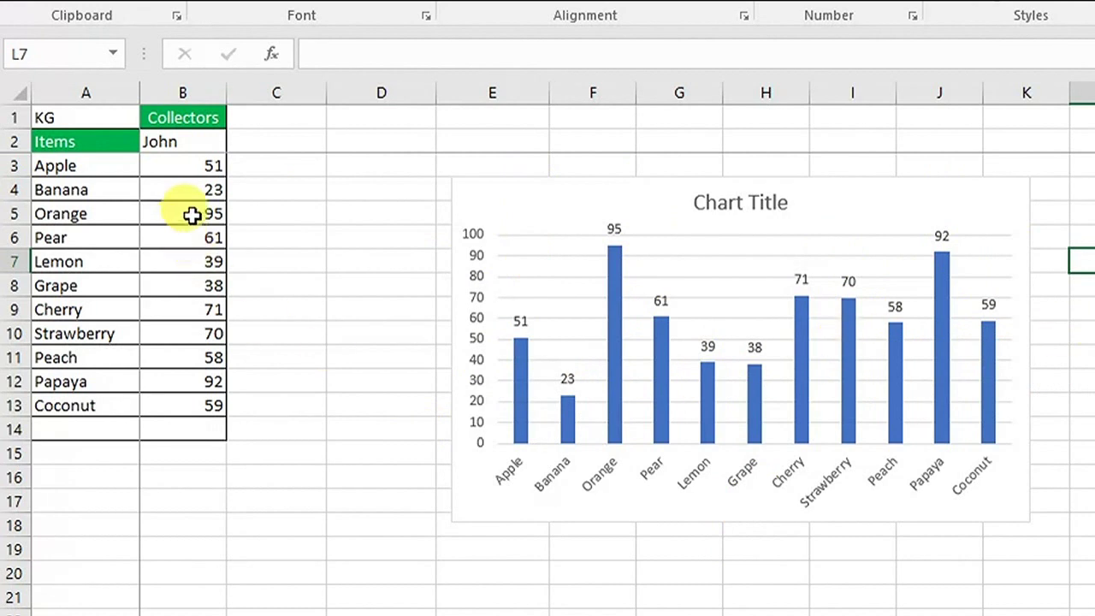
pyautogui.moveTo(188, 165); pyautogui.dragTo(177, 404)
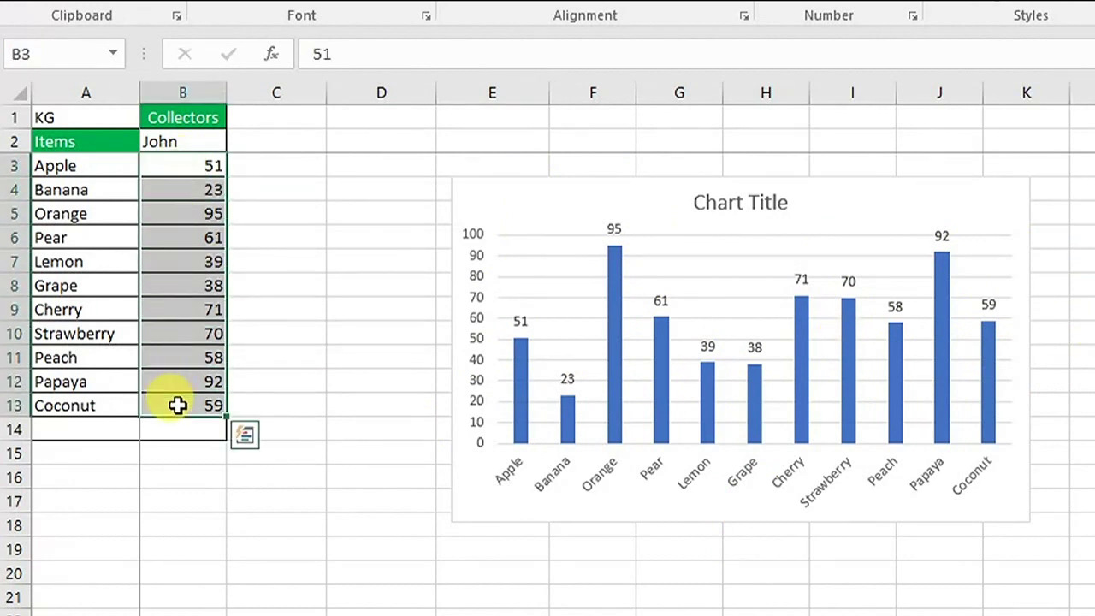
pyautogui.click(192, 261)
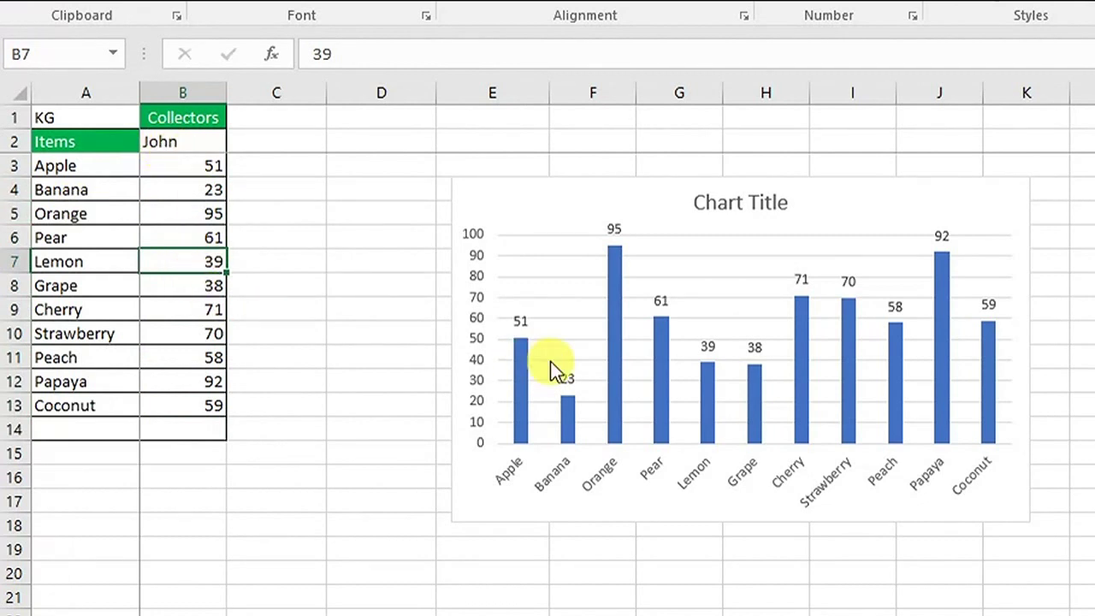
# Move the chart so its left edge lies near the end of column D and its top edge in row 3
pyautogui.click(606, 189)
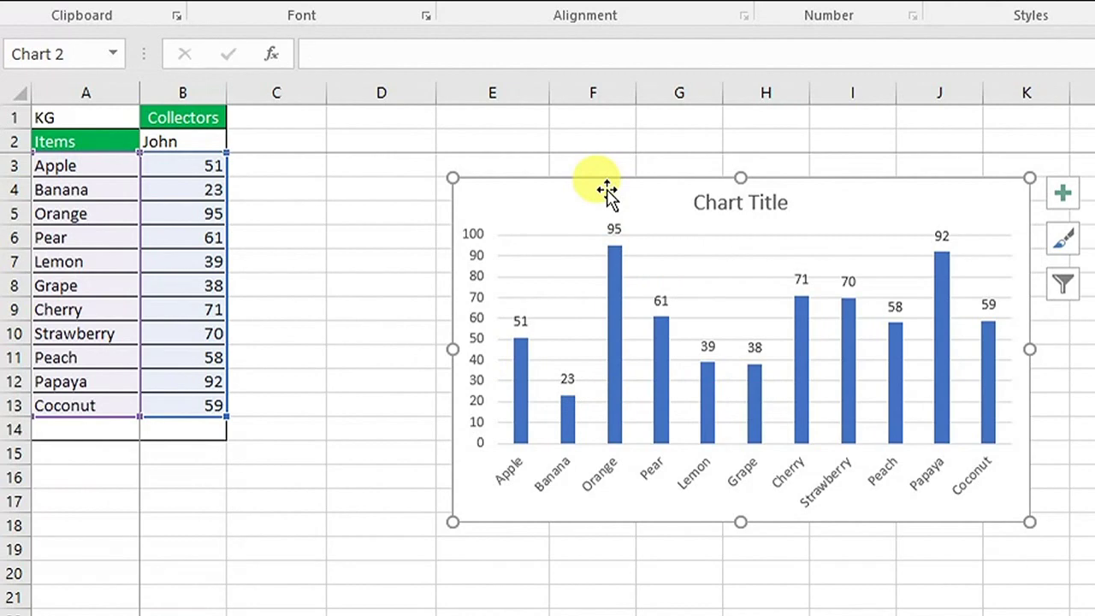
pyautogui.moveTo(618, 195); pyautogui.dragTo(576, 171)
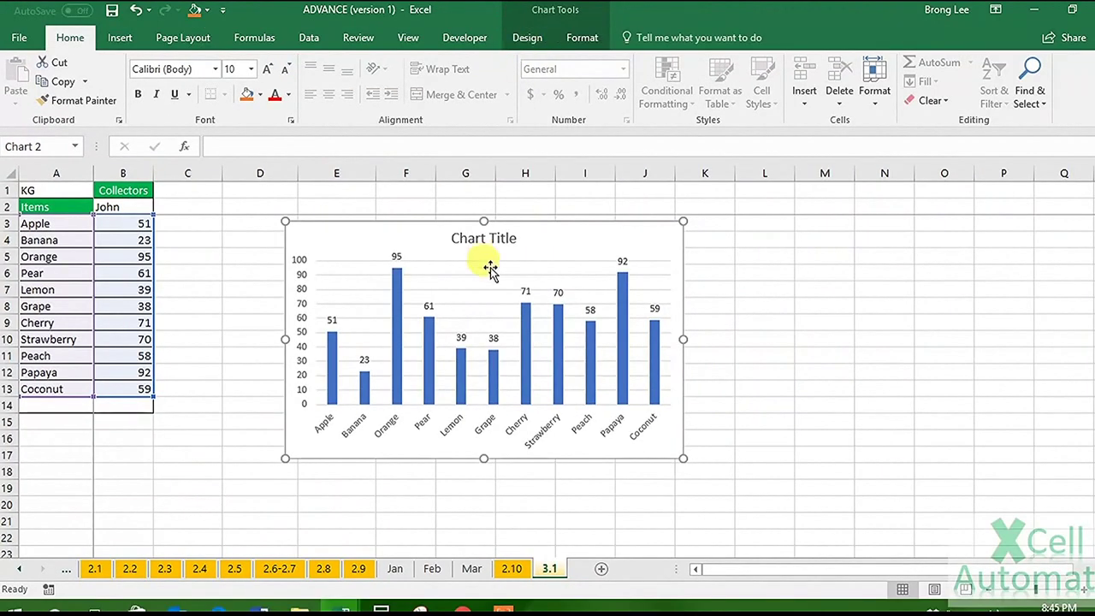
pyautogui.moveTo(548, 251); pyautogui.dragTo(547, 258)
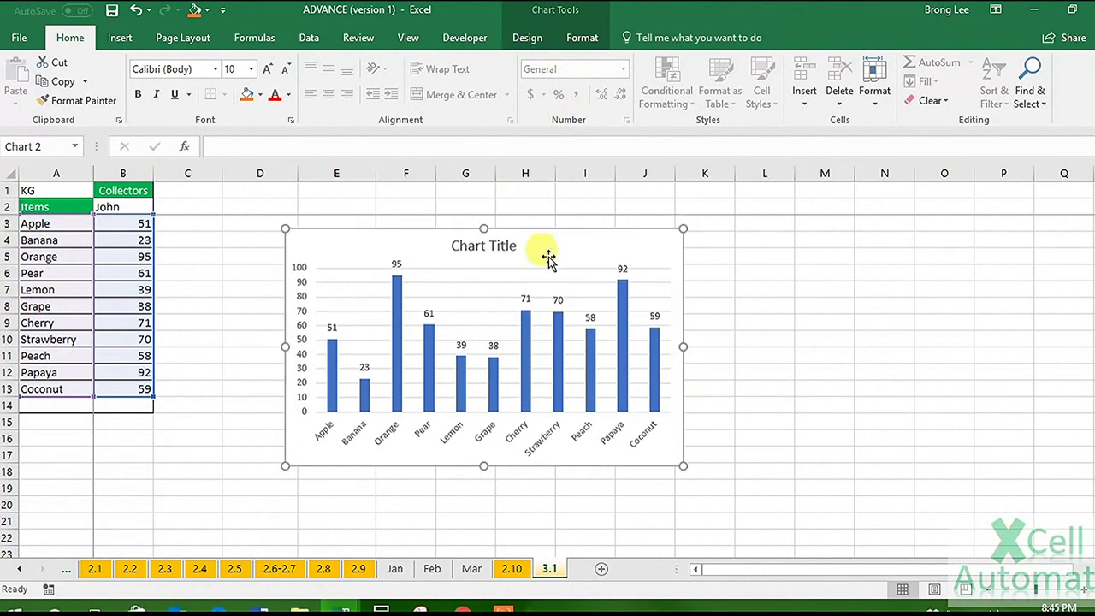
# Fill all the chart's columns with the standard green colour
pyautogui.click(526, 337)
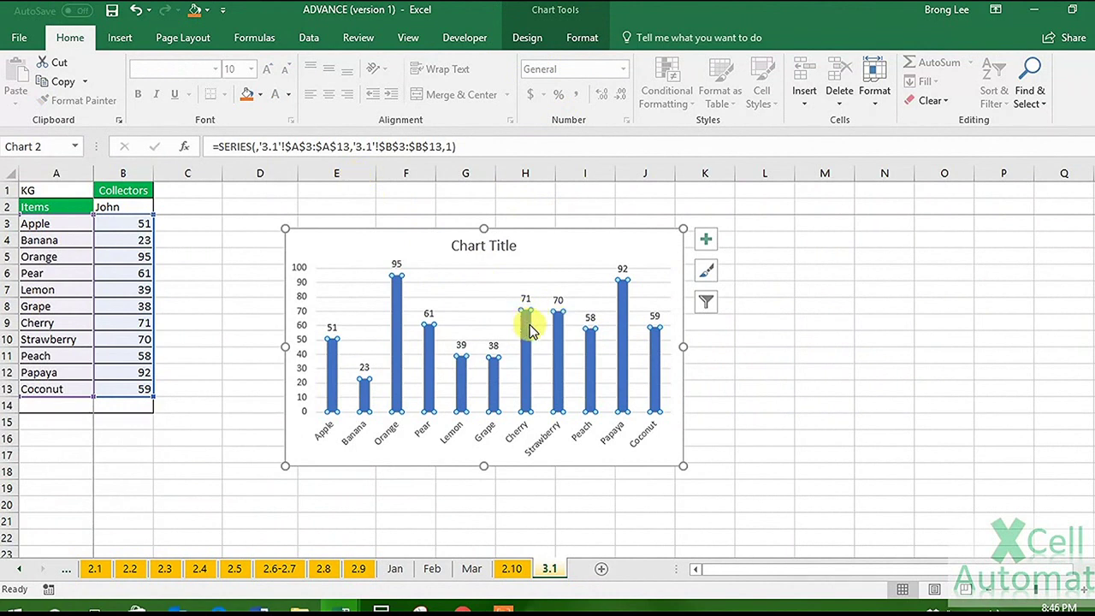
pyautogui.click(261, 95)
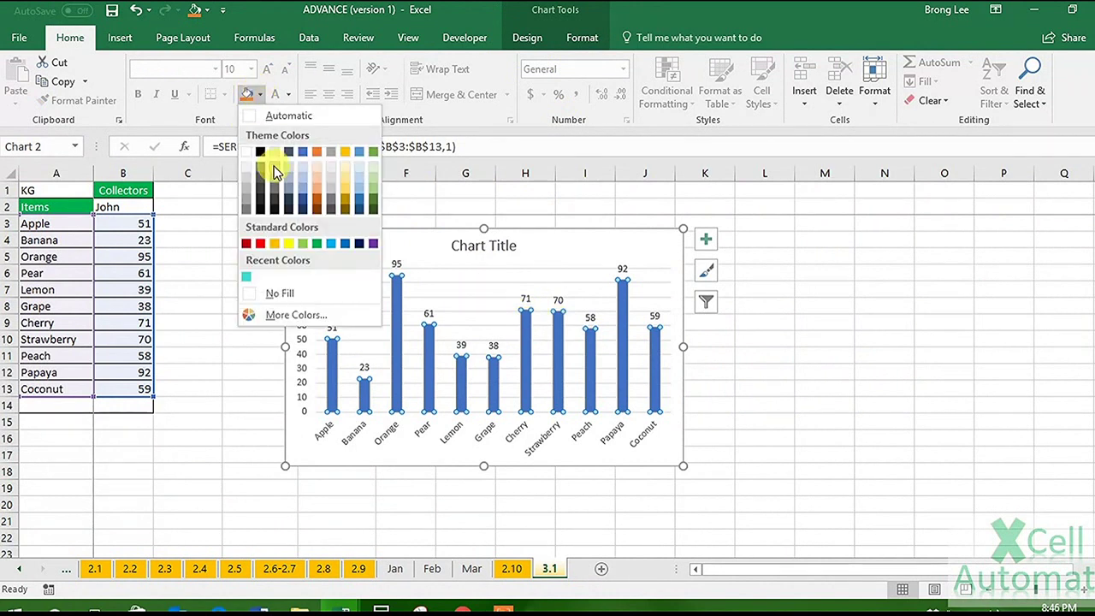
pyautogui.click(315, 246)
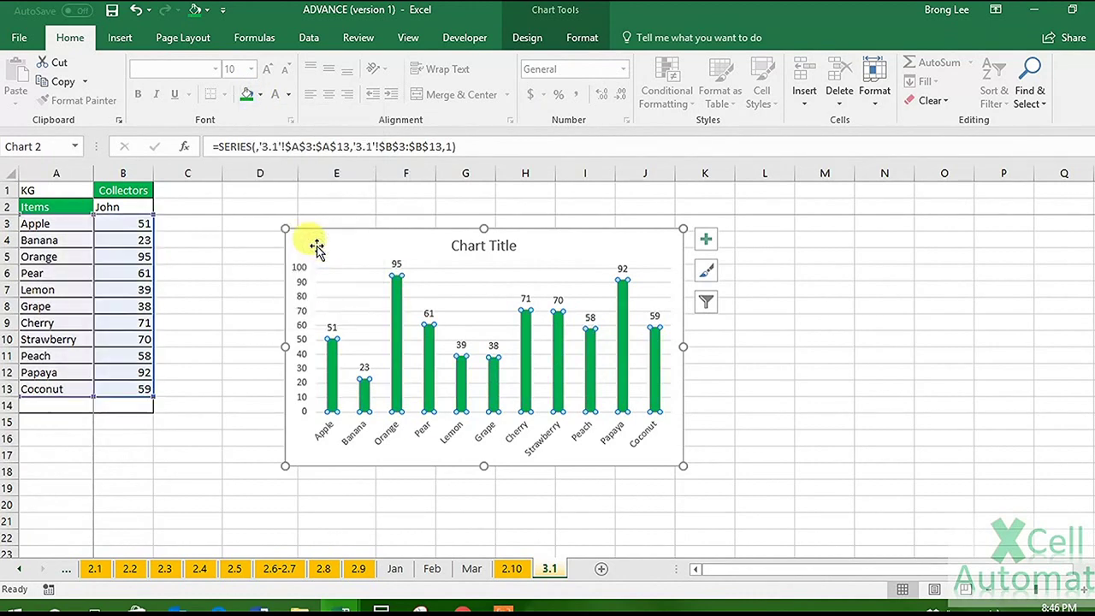
# Fill the chart area background with a light green theme colour
pyautogui.click(545, 243)
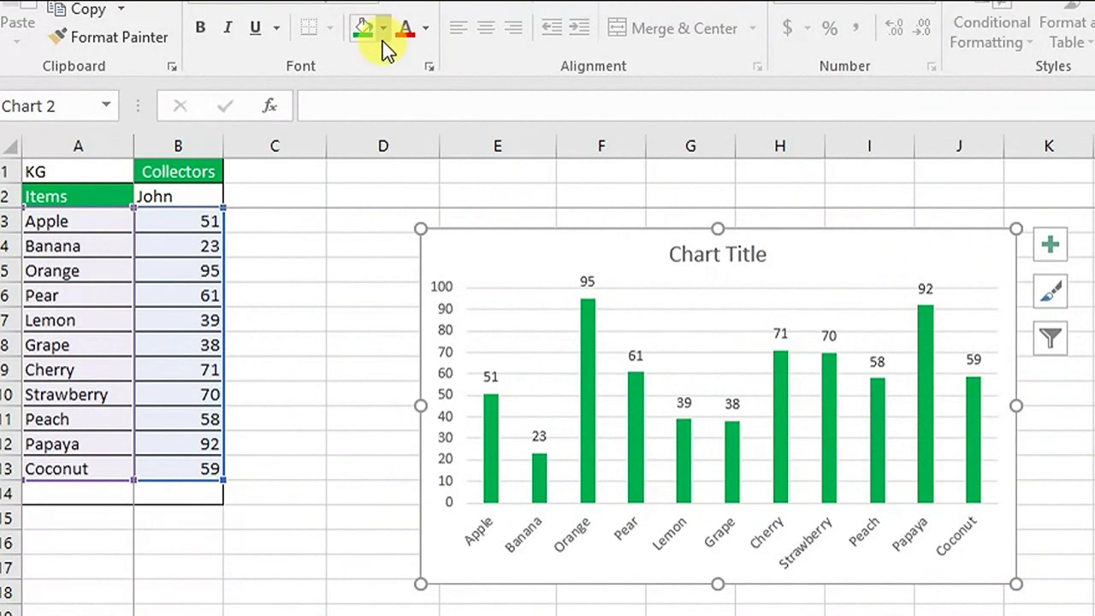
pyautogui.click(383, 28)
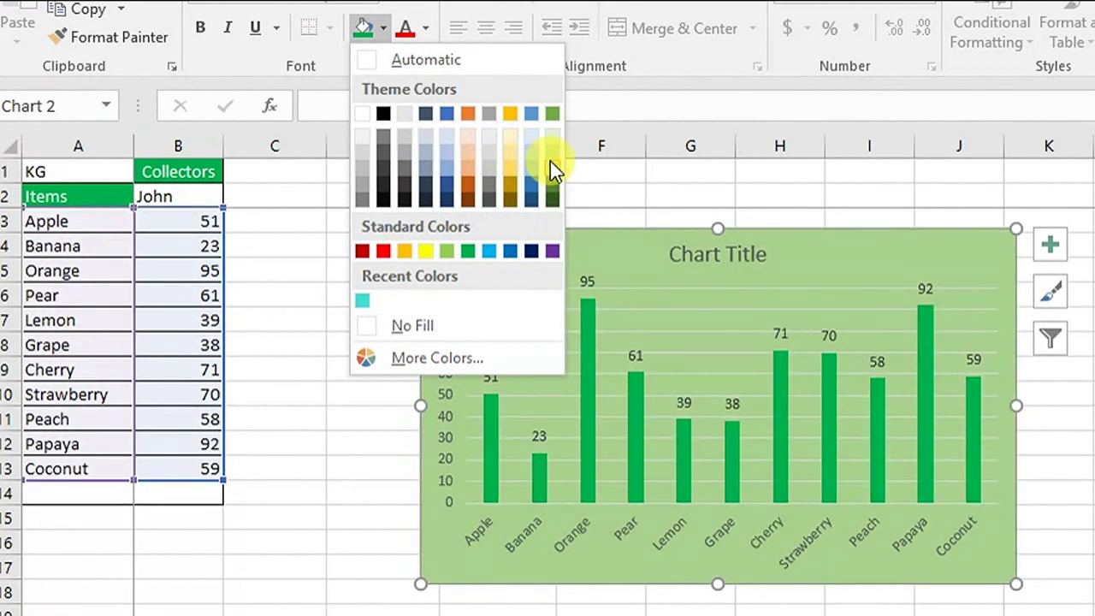
pyautogui.click(550, 161)
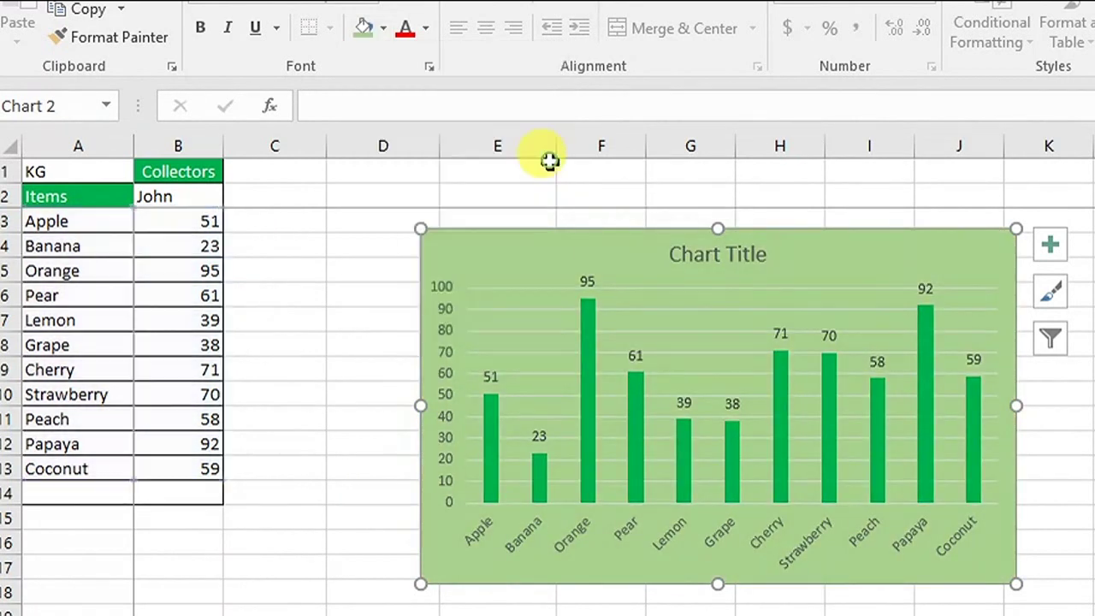
# Delete the chart's horizontal major gridlines and undo the deletion
pyautogui.click(684, 310)
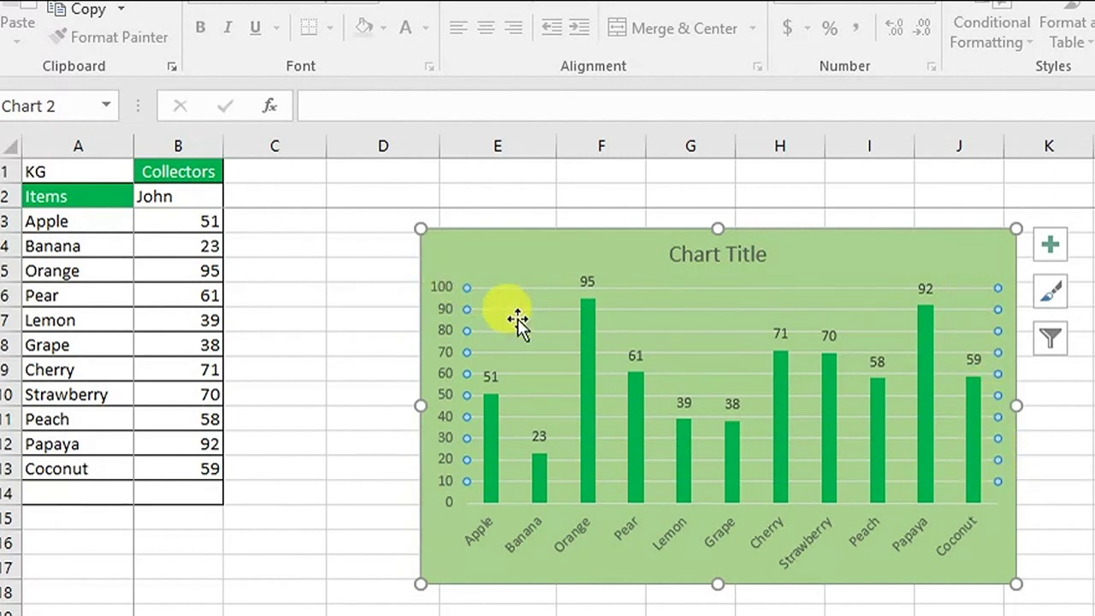
pyautogui.rightClick(539, 310)
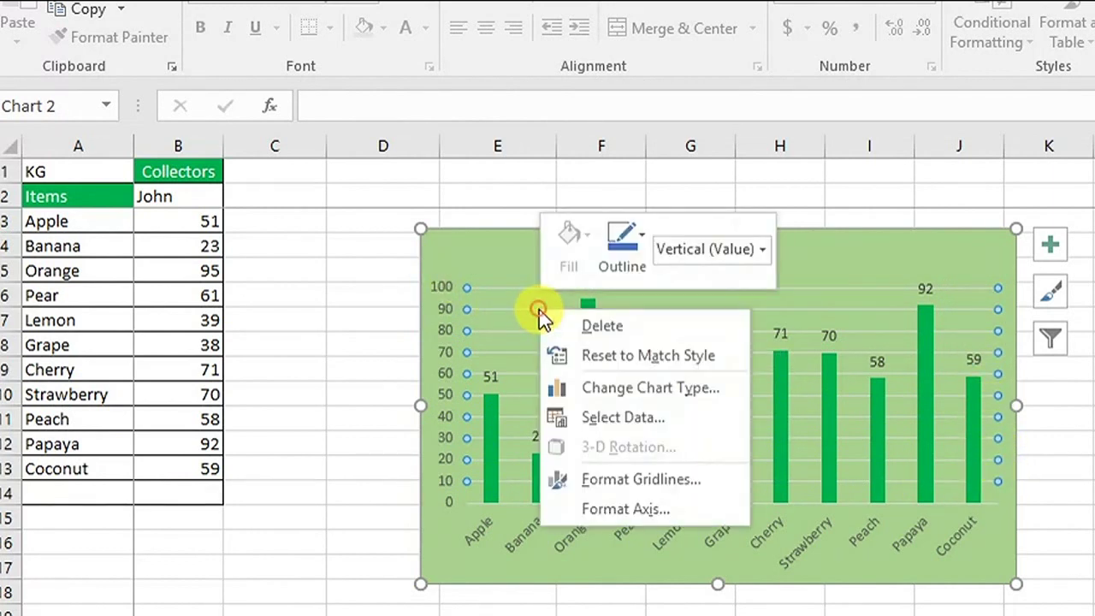
pyautogui.click(569, 324)
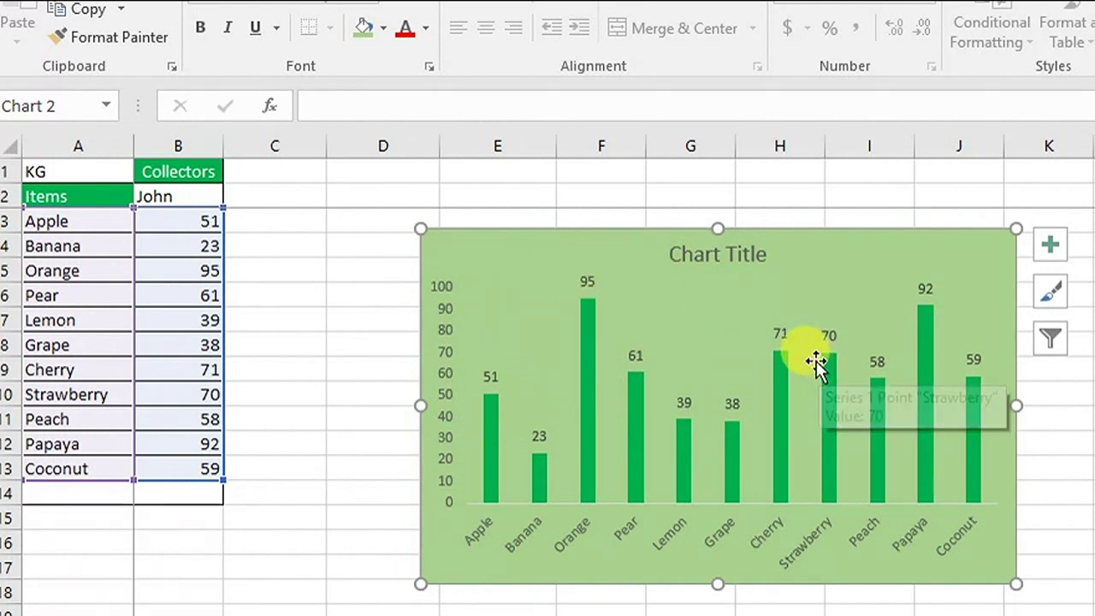
pyautogui.hotkey('ctrl', 'z')
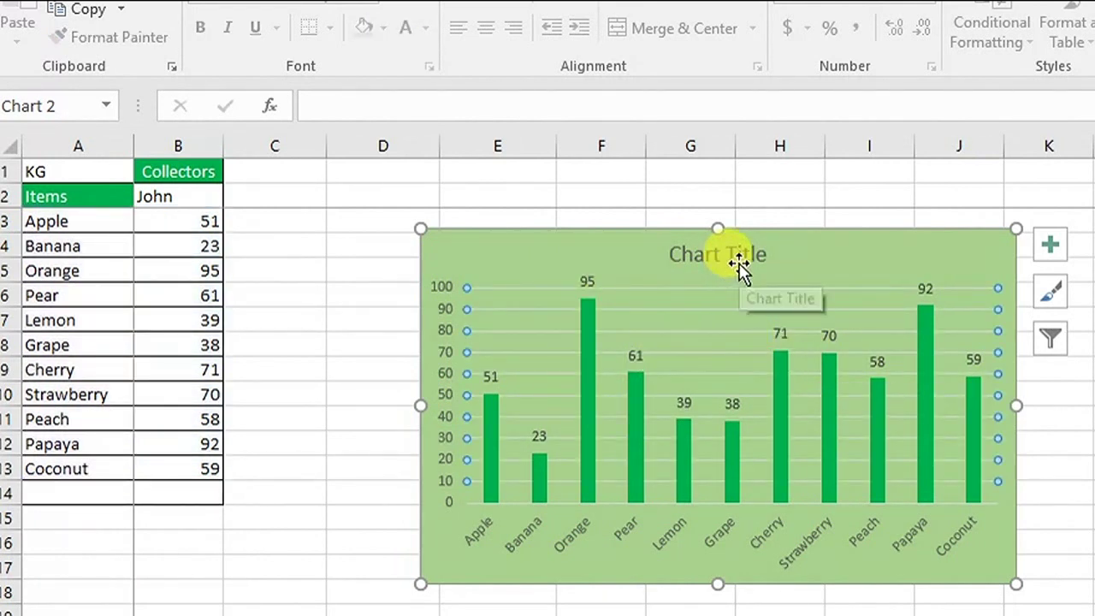
# Replace the placeholder chart title with "Fruit" and deselect the chart
pyautogui.click(736, 257)
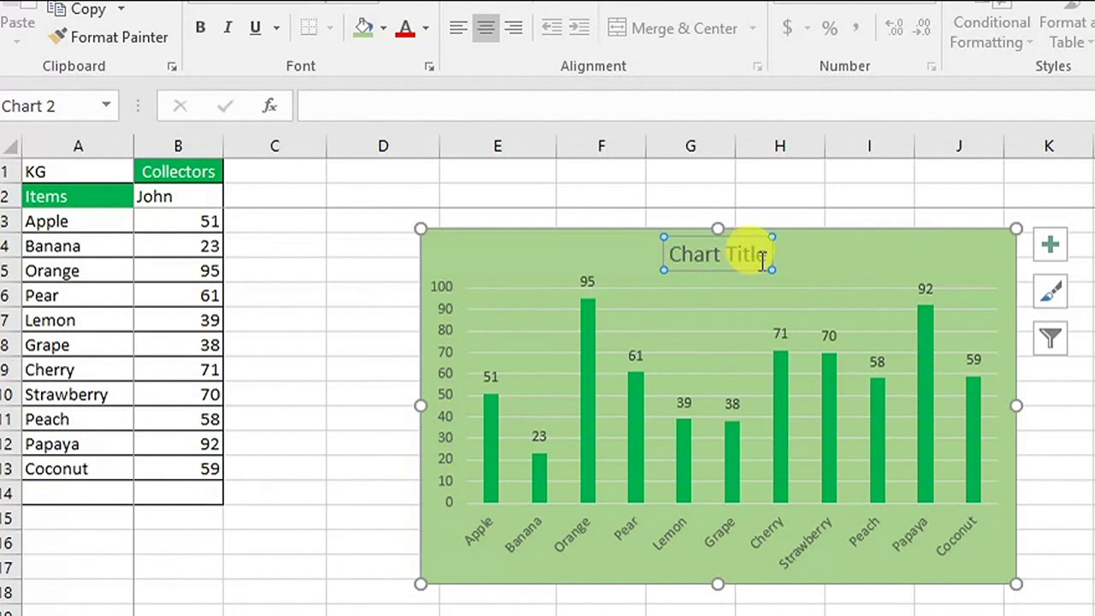
pyautogui.moveTo(762, 257); pyautogui.dragTo(641, 246)
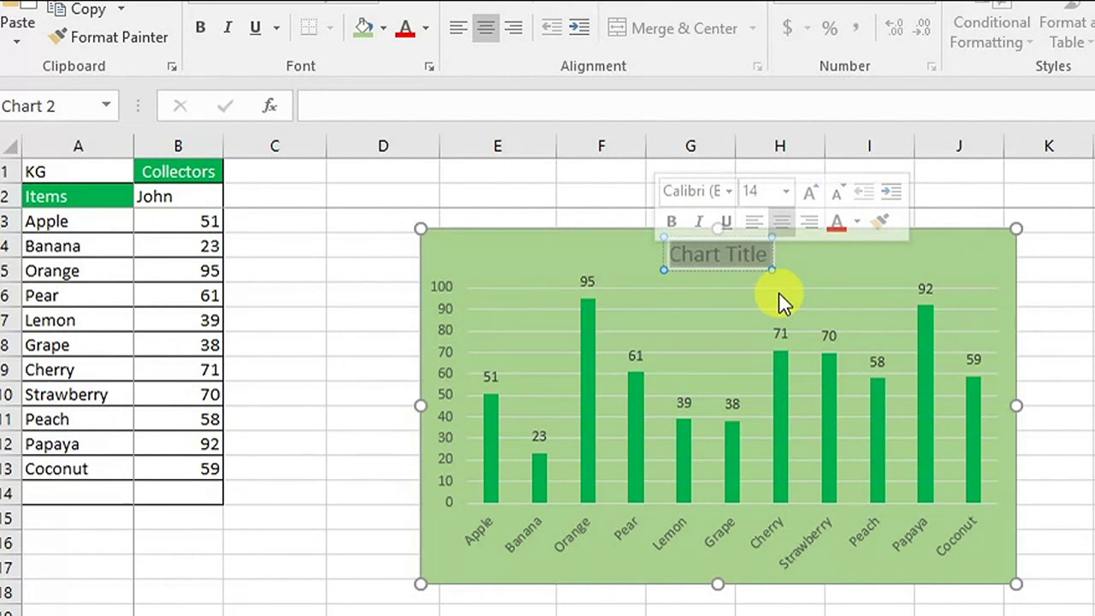
pyautogui.write('Fruit')
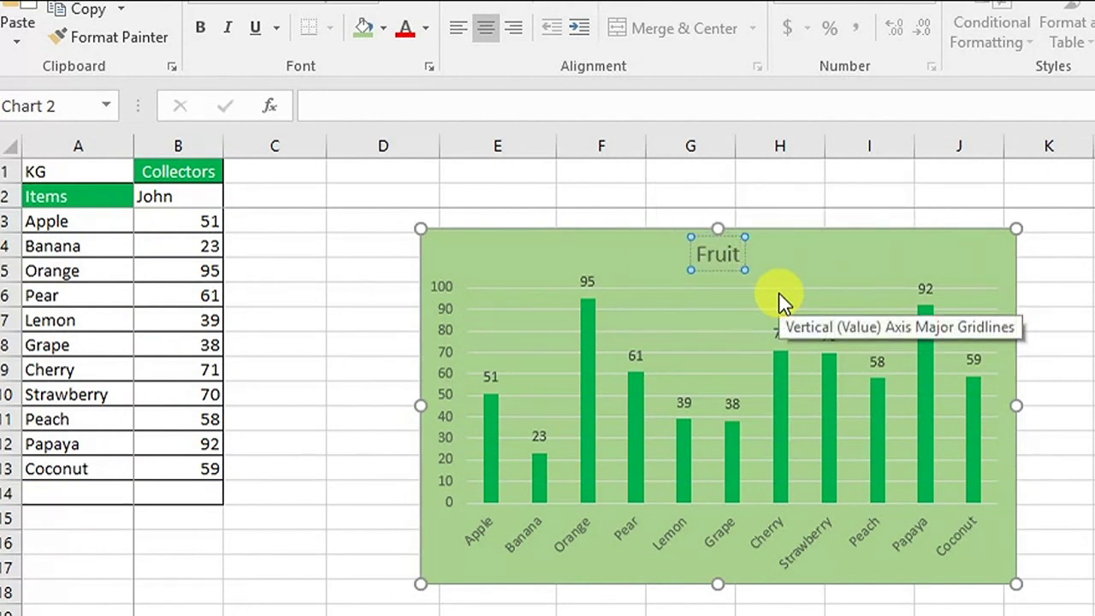
pyautogui.click(1061, 345)
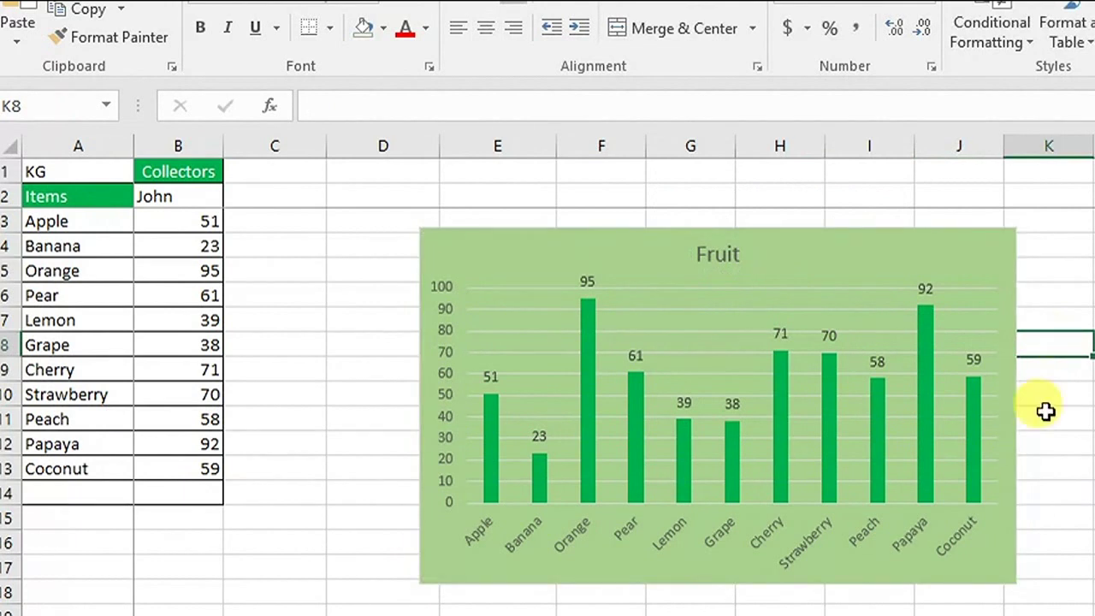
# Move the Fruit chart closer to the data so its left edge lines up with the start of column D
pyautogui.click(891, 257)
pyautogui.moveTo(891, 258); pyautogui.dragTo(800, 249)
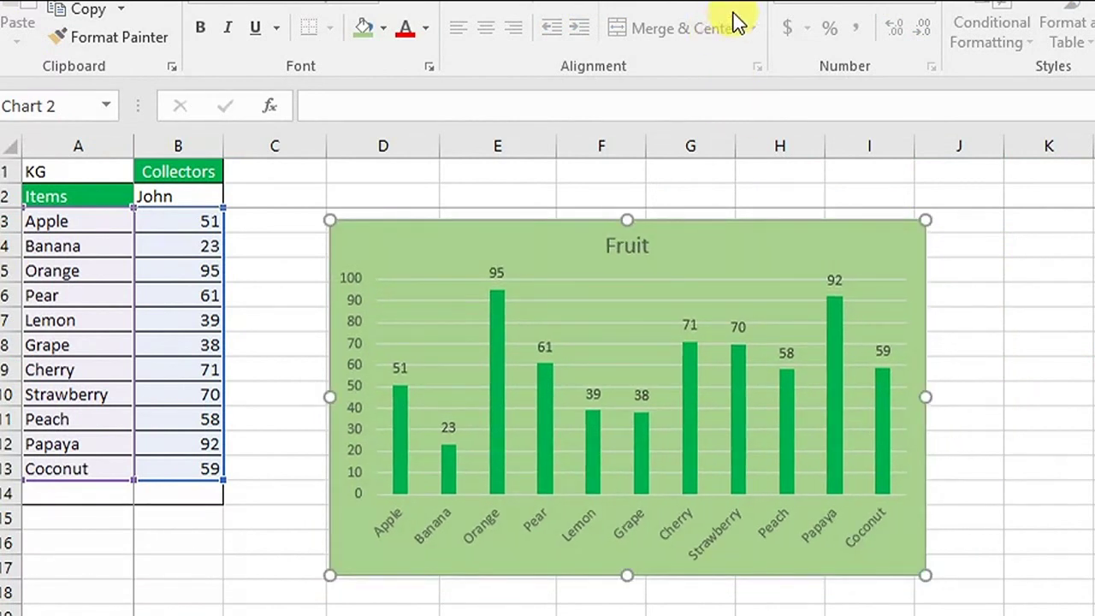
# Insert a 3-D clustered column chart from the fruit data in A3:B13
pyautogui.moveTo(86, 220); pyautogui.dragTo(208, 473)
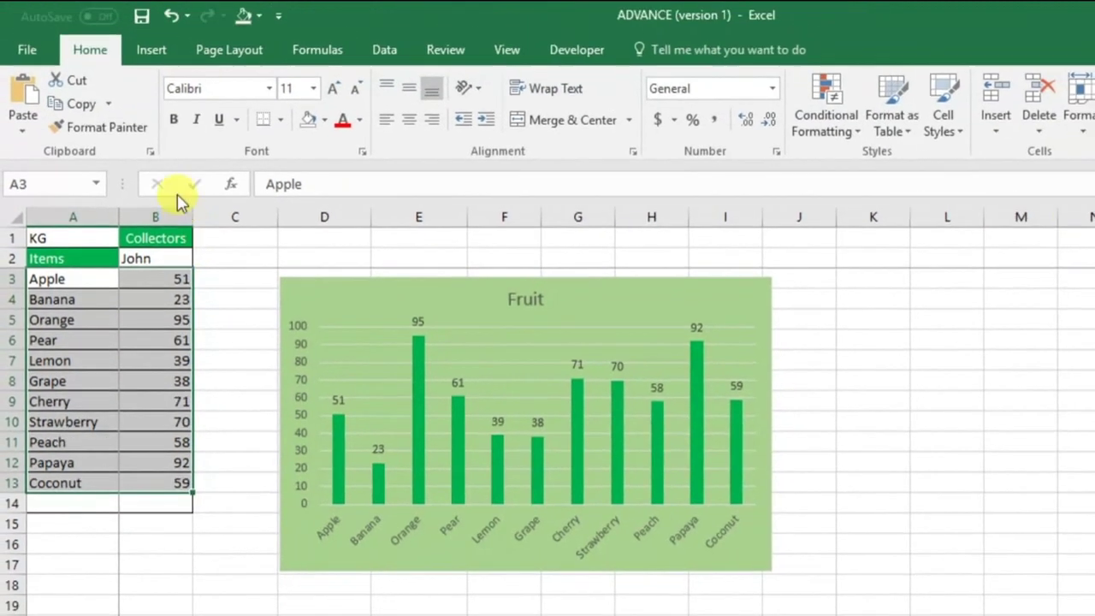
pyautogui.click(152, 49)
pyautogui.click(657, 83)
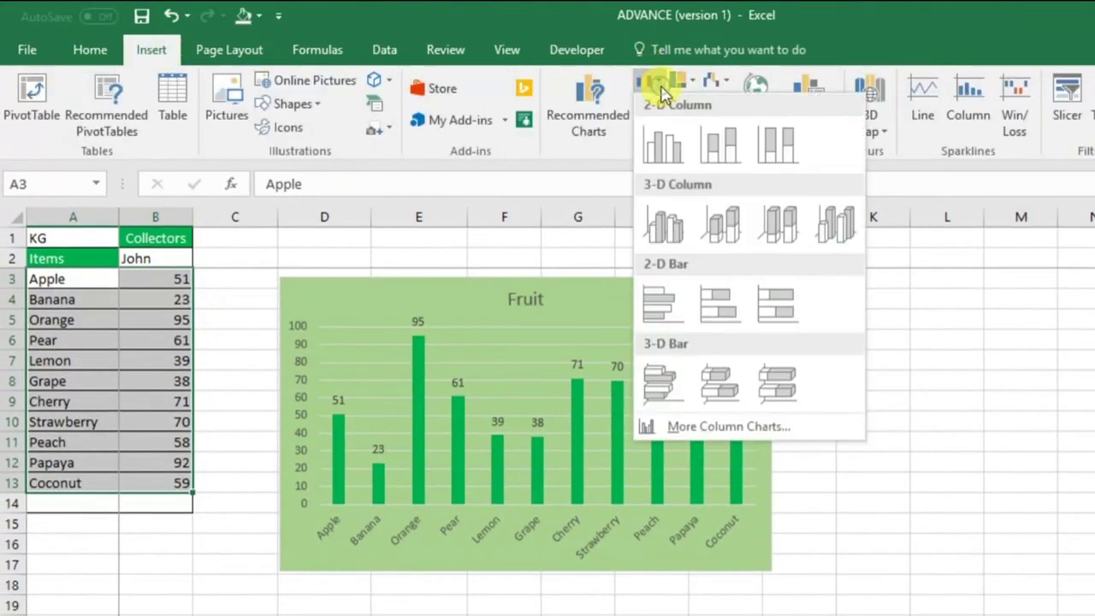
pyautogui.click(670, 229)
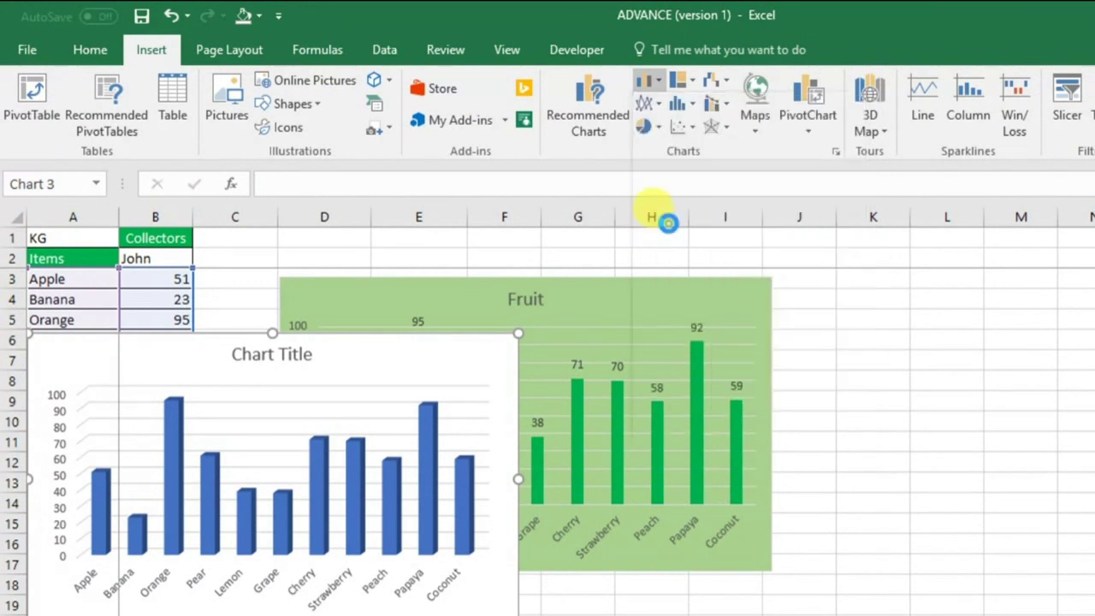
# Move the new 3-D column chart beside the Fruit chart, roughly aligning their upper edges
pyautogui.moveTo(325, 359); pyautogui.dragTo(845, 290)
pyautogui.moveTo(1026, 545); pyautogui.dragTo(1031, 557)
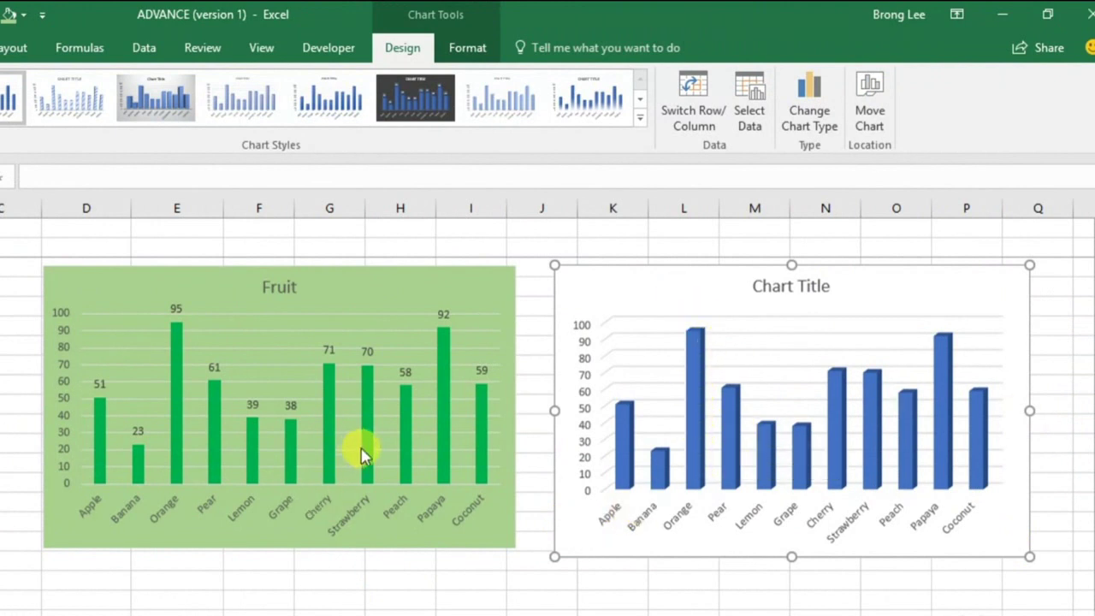
pyautogui.moveTo(699, 489)
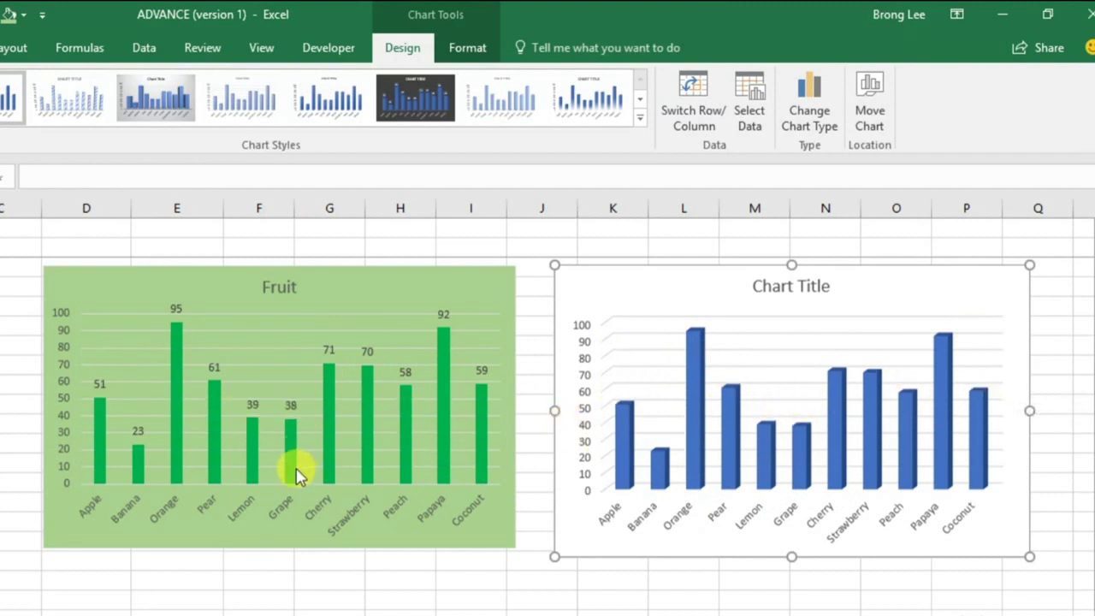
pyautogui.moveTo(446, 351)
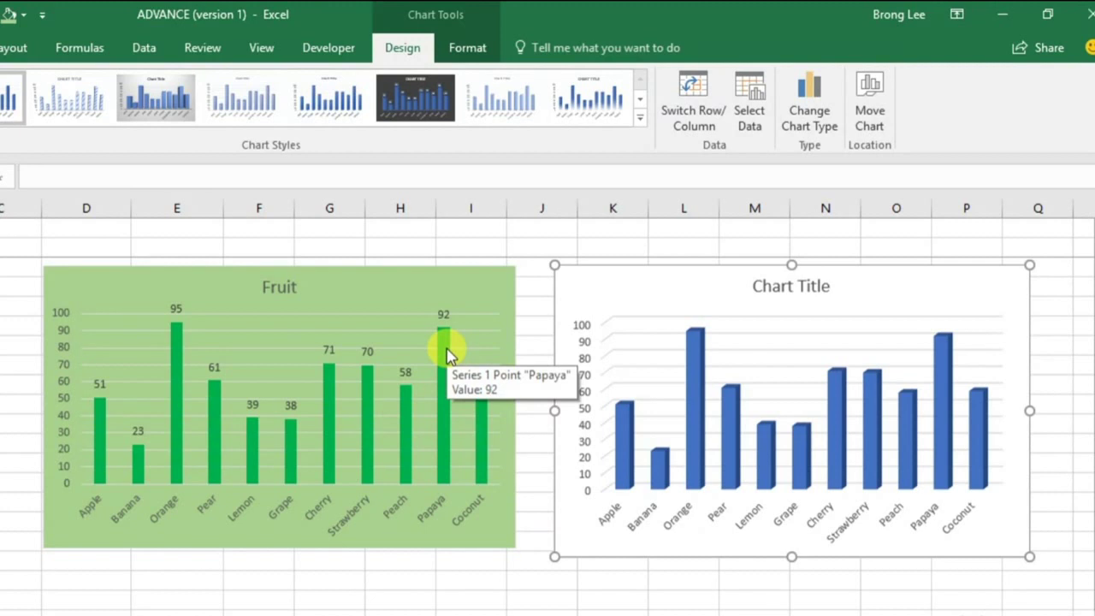
pyautogui.moveTo(599, 283); pyautogui.dragTo(591, 283)
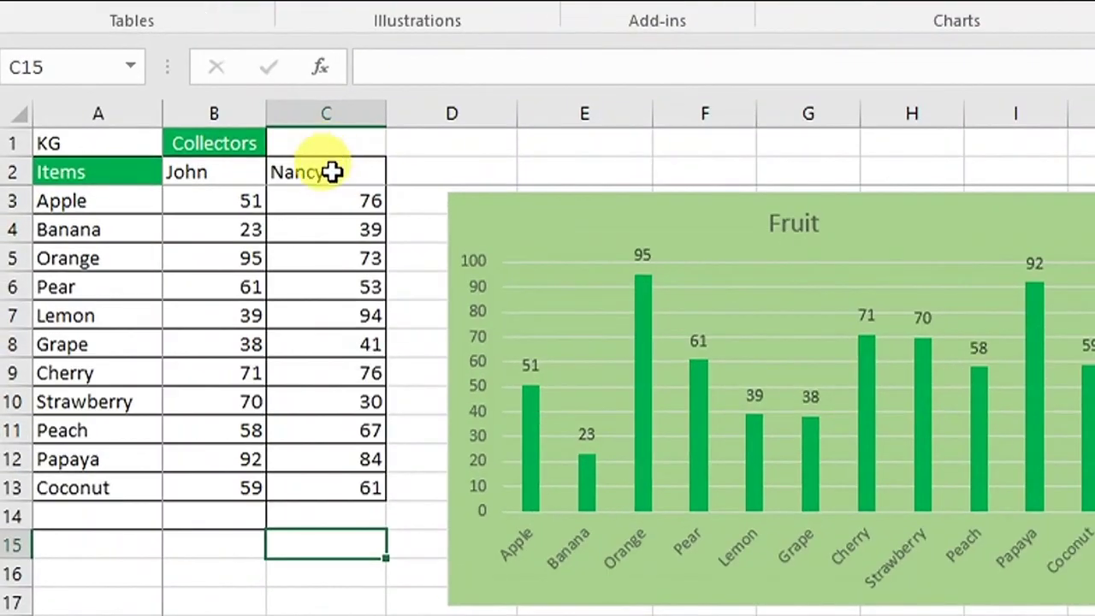
# Shrink the Fruit chart and move it next to the 3-D column chart, clear of the column C data
pyautogui.moveTo(332, 172); pyautogui.dragTo(355, 492)
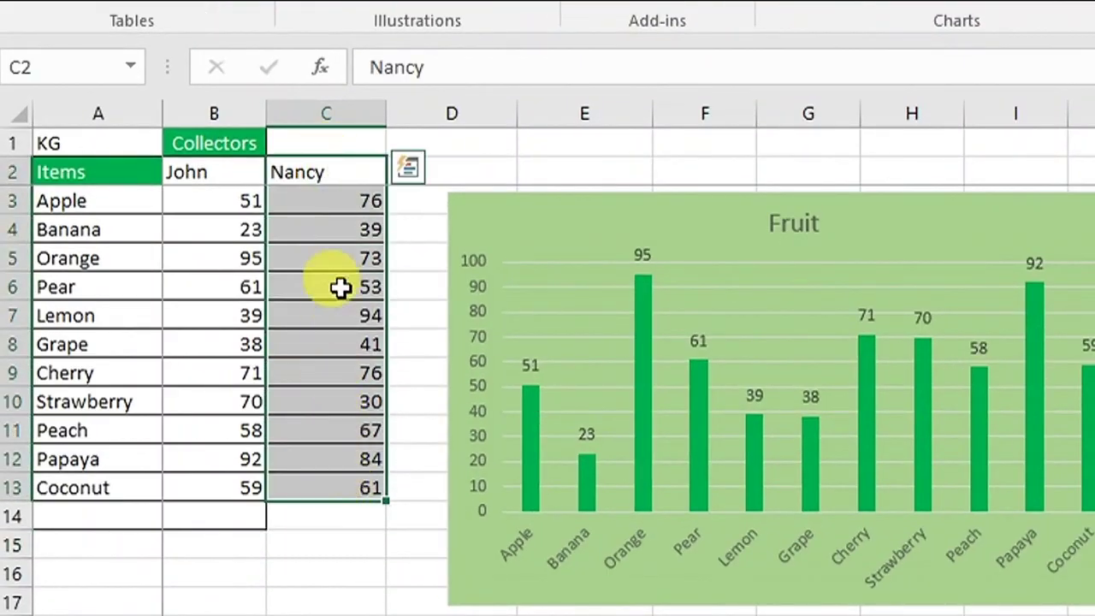
pyautogui.moveTo(516, 205); pyautogui.dragTo(526, 204)
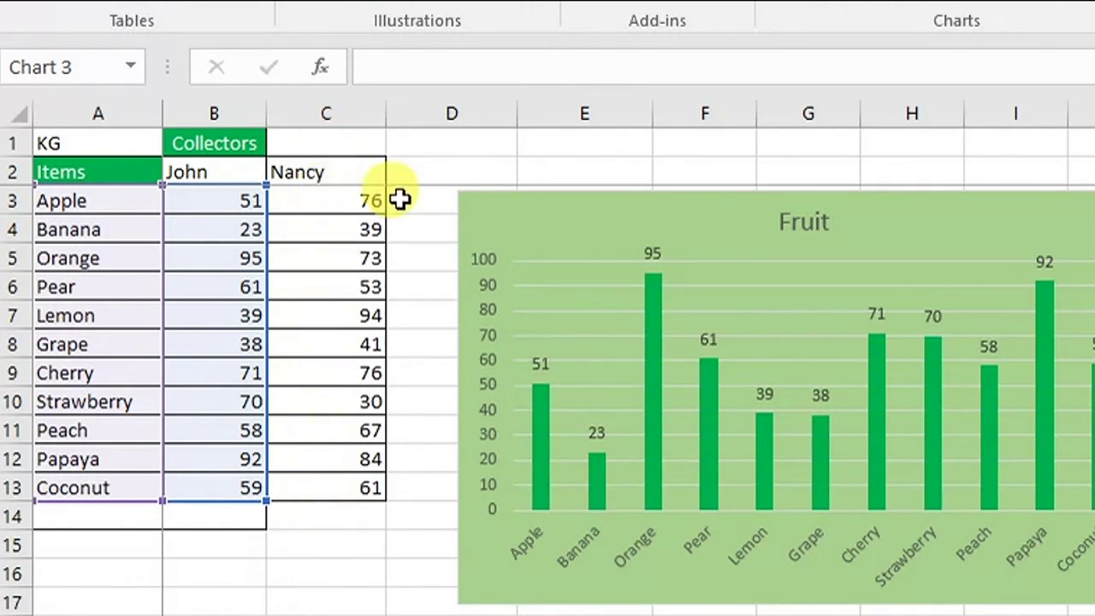
pyautogui.click(783, 495)
pyautogui.moveTo(783, 495); pyautogui.dragTo(645, 432)
pyautogui.moveTo(520, 210); pyautogui.dragTo(691, 216)
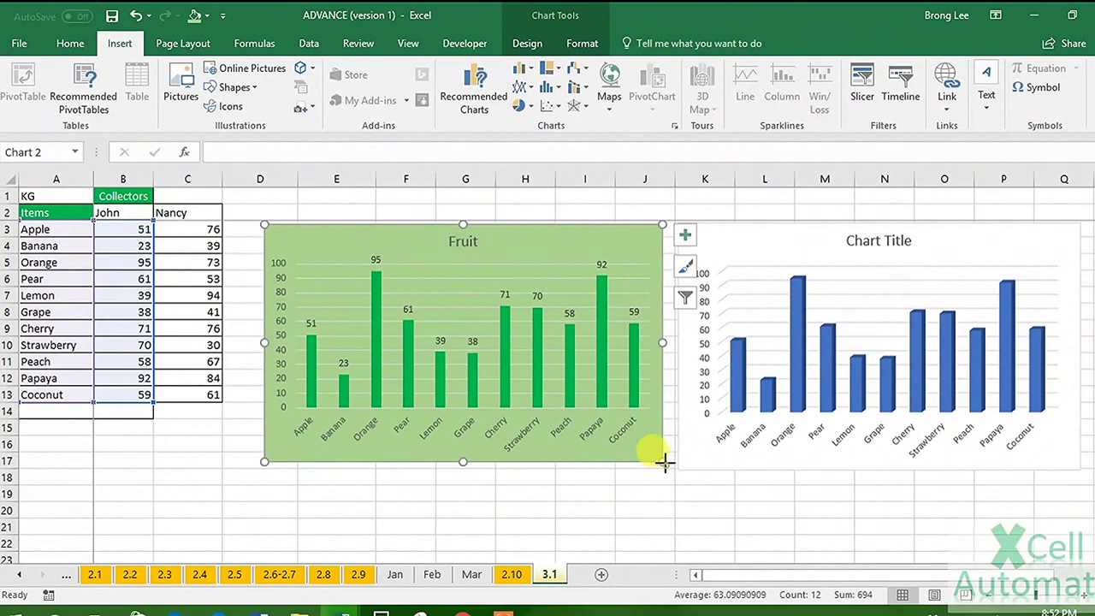
pyautogui.moveTo(579, 225); pyautogui.dragTo(558, 224)
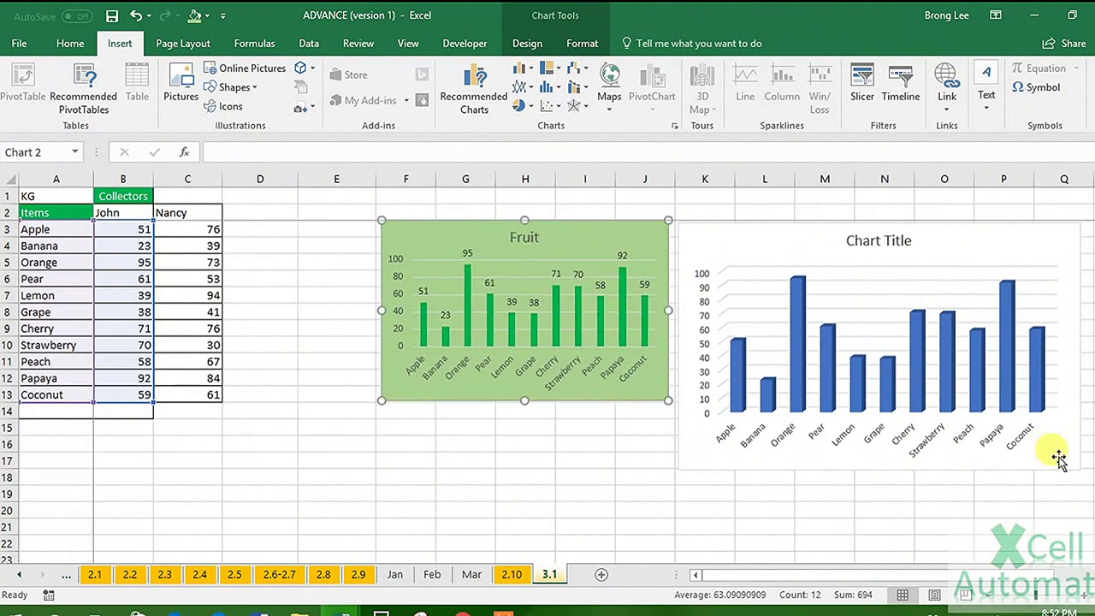
# Shrink the 3-D column chart to about the Fruit chart's size and nudge the Fruit chart into place
pyautogui.click(1077, 462)
pyautogui.moveTo(1075, 462); pyautogui.dragTo(1001, 399)
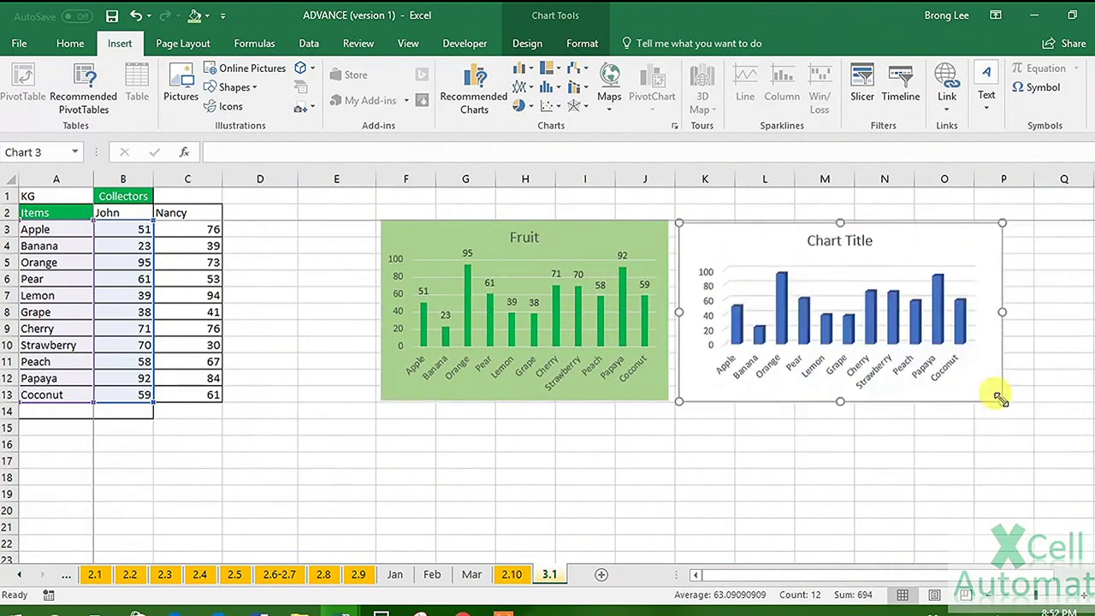
pyautogui.moveTo(429, 229); pyautogui.dragTo(433, 231)
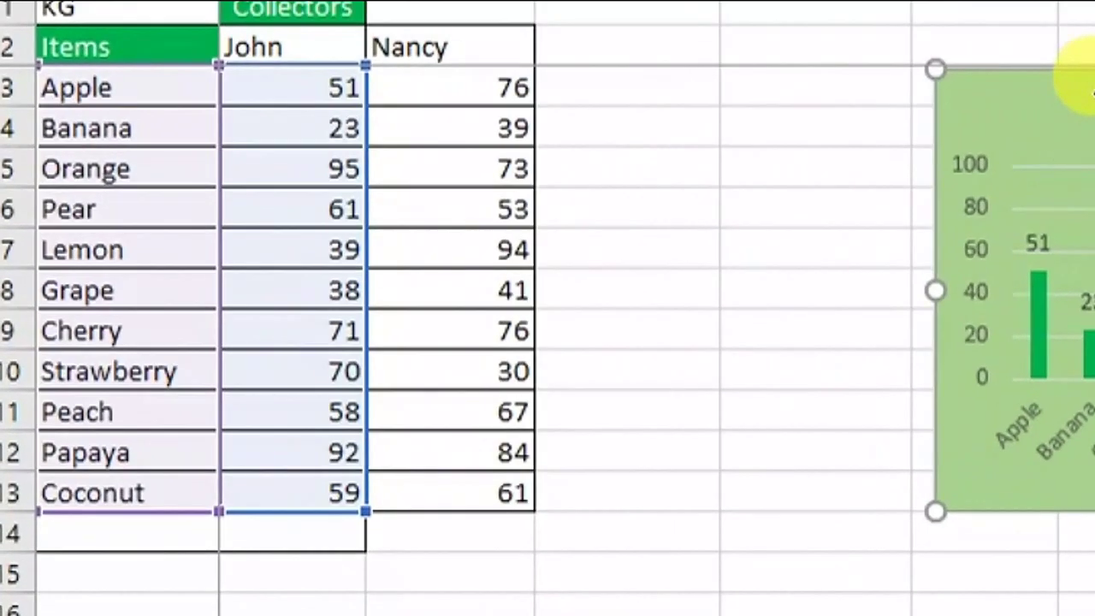
# Extend the Fruit chart's source range to include C3:C13, undo the extension and reselect the chart
pyautogui.moveTo(366, 512); pyautogui.dragTo(467, 515)
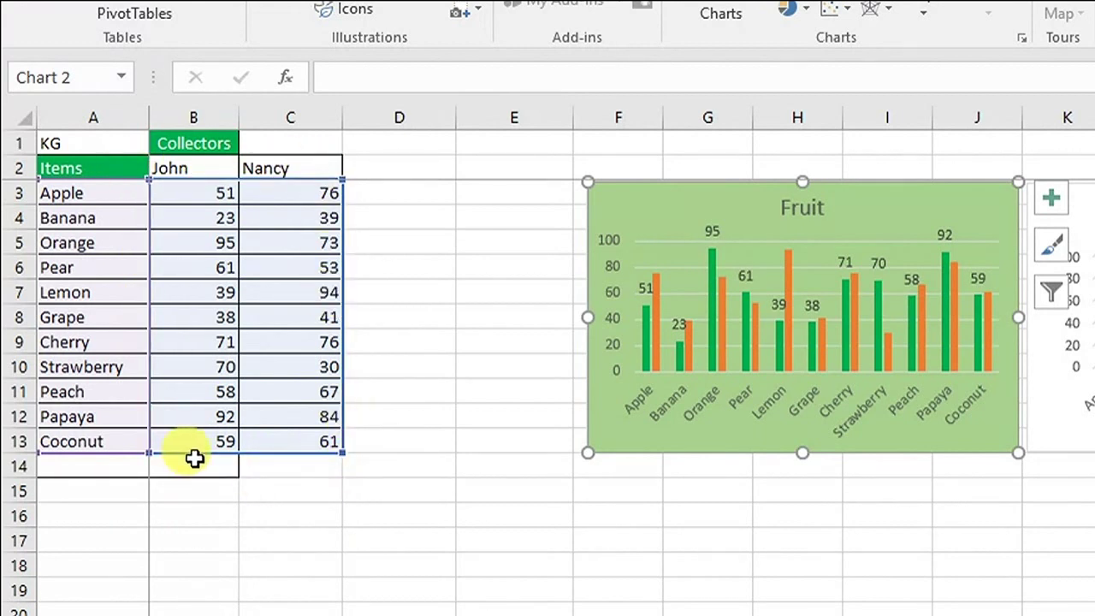
pyautogui.moveTo(343, 453); pyautogui.dragTo(299, 460)
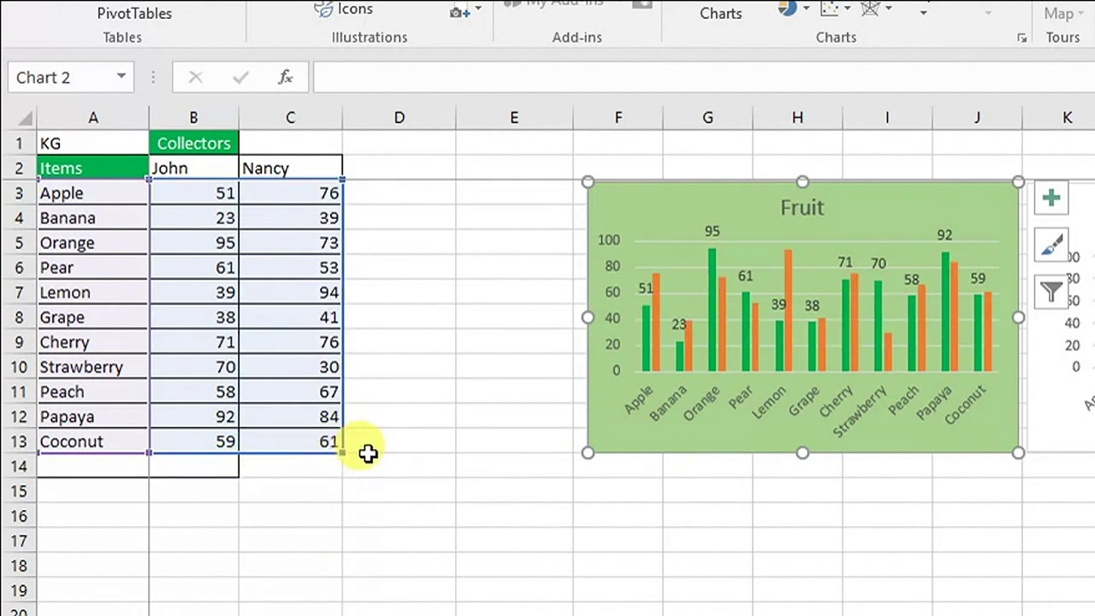
pyautogui.hotkey('ctrl', 'z')
pyautogui.click(471, 442)
pyautogui.click(628, 445)
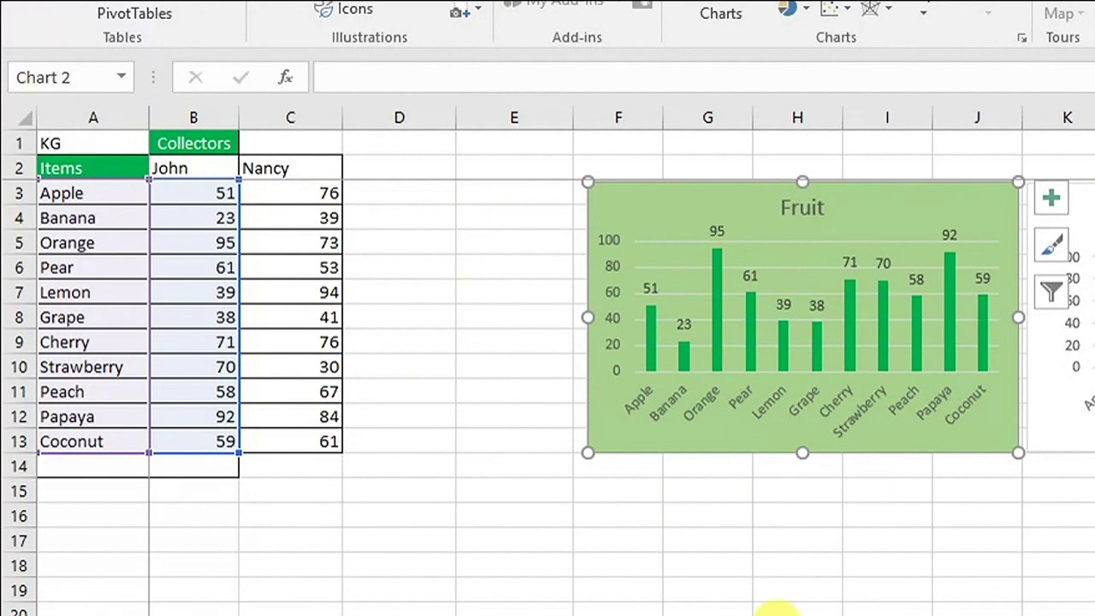
# Add a second data series to the Fruit chart, named from cell C2 with values from C3:C13
pyautogui.rightClick(656, 207)
pyautogui.press('Escape')
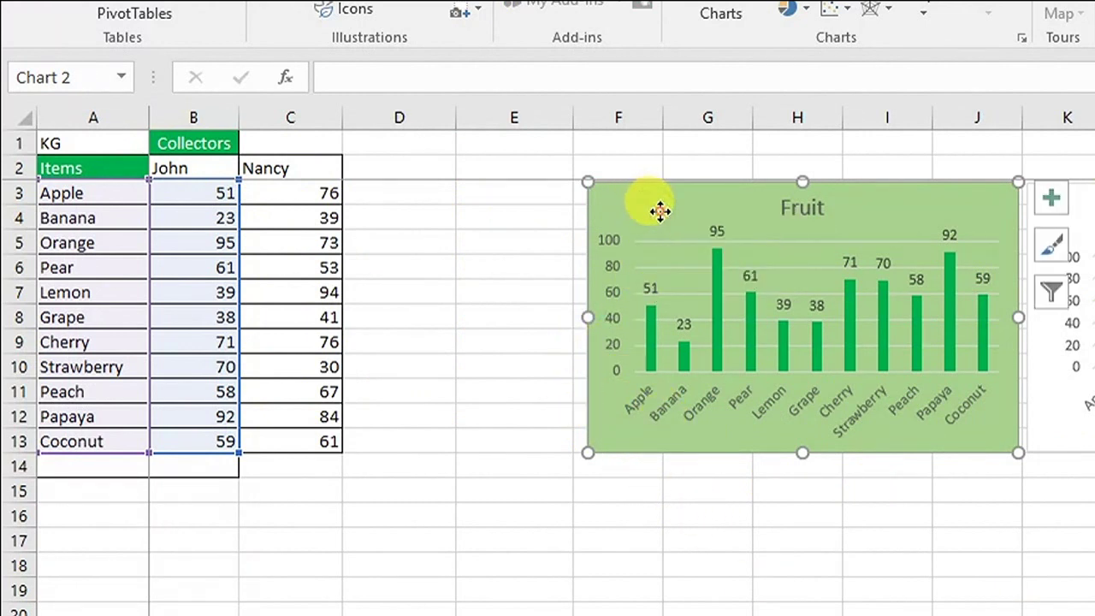
pyautogui.rightClick(661, 211)
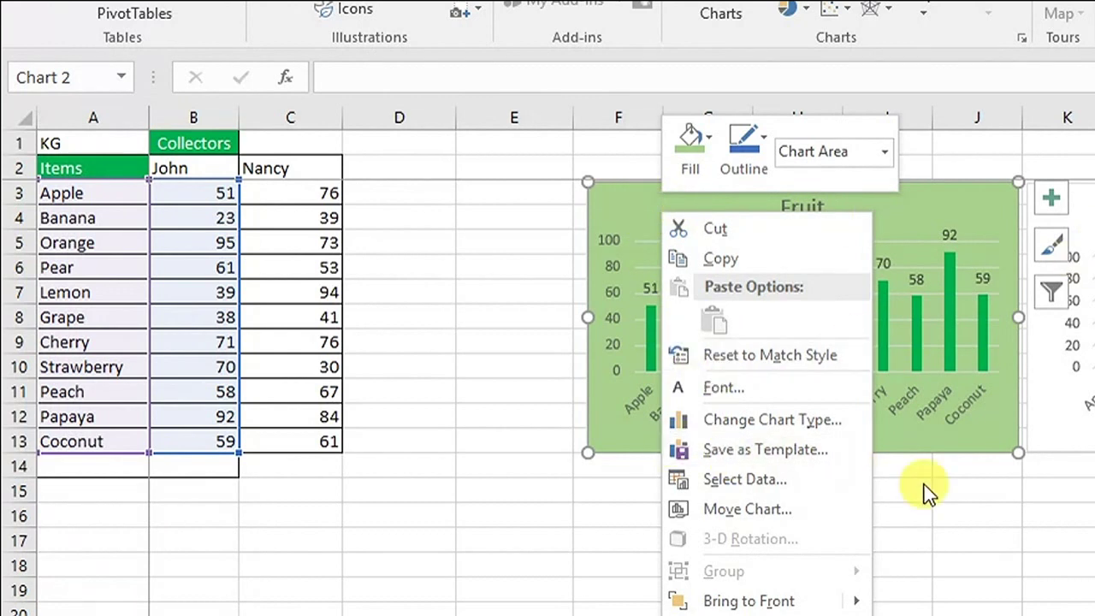
pyautogui.click(743, 485)
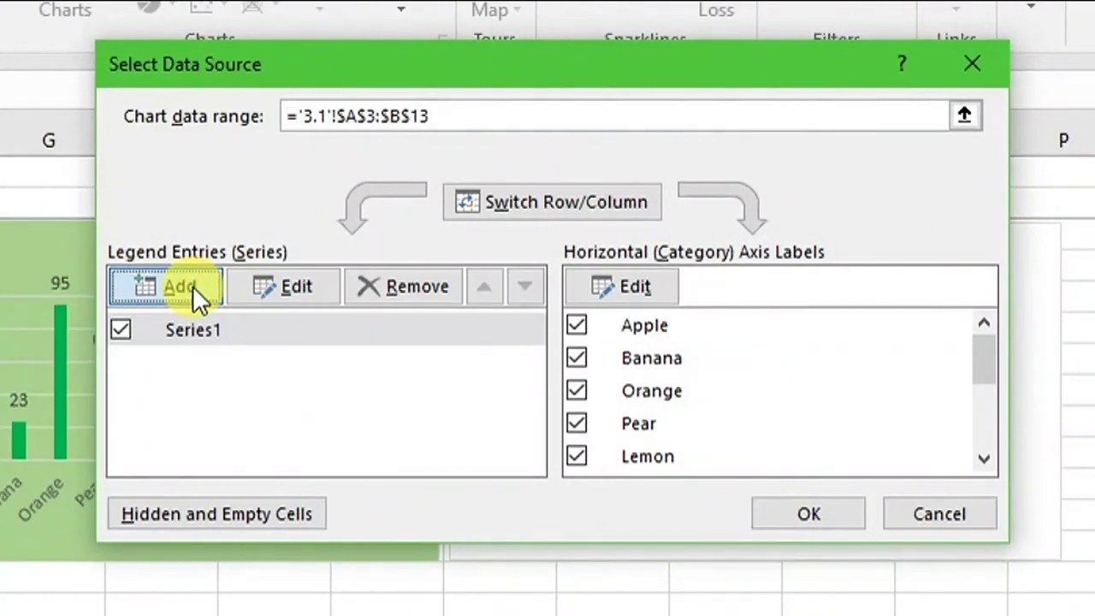
pyautogui.click(605, 252)
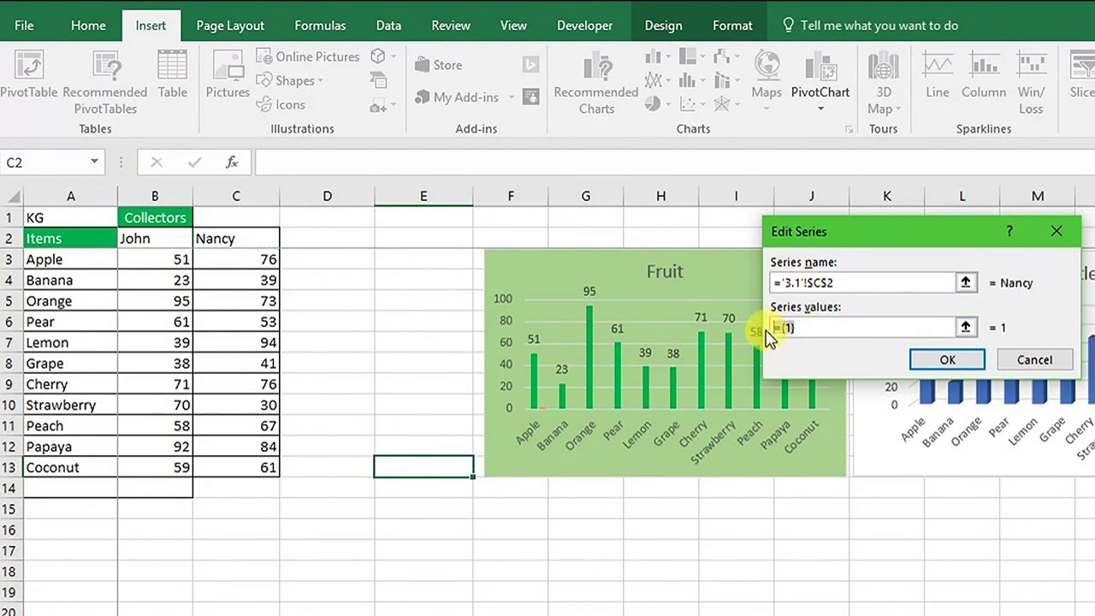
pyautogui.moveTo(246, 259); pyautogui.dragTo(244, 467)
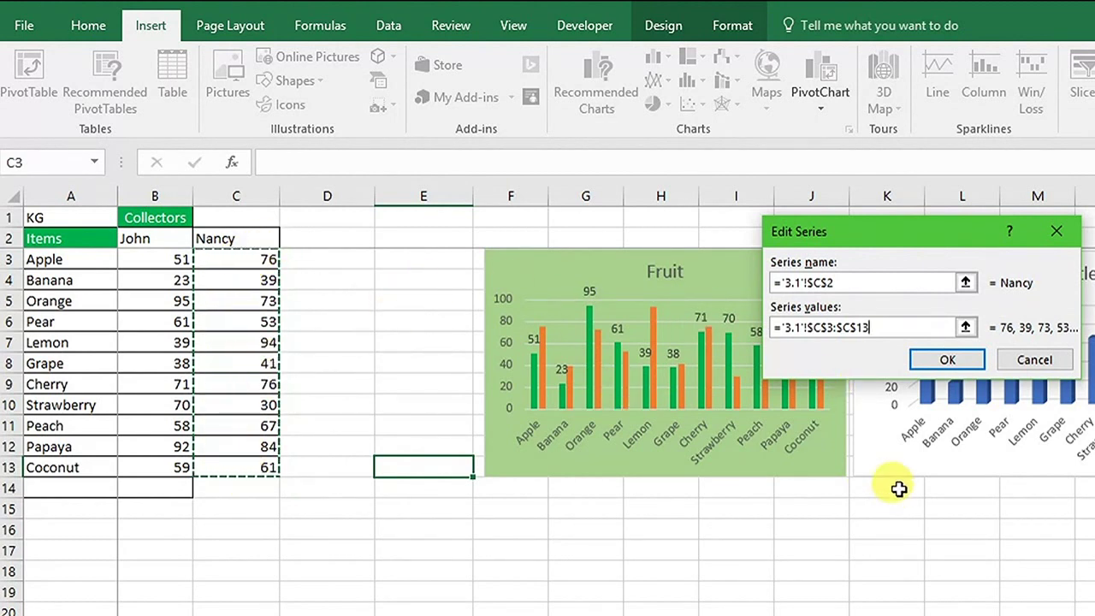
pyautogui.click(948, 360)
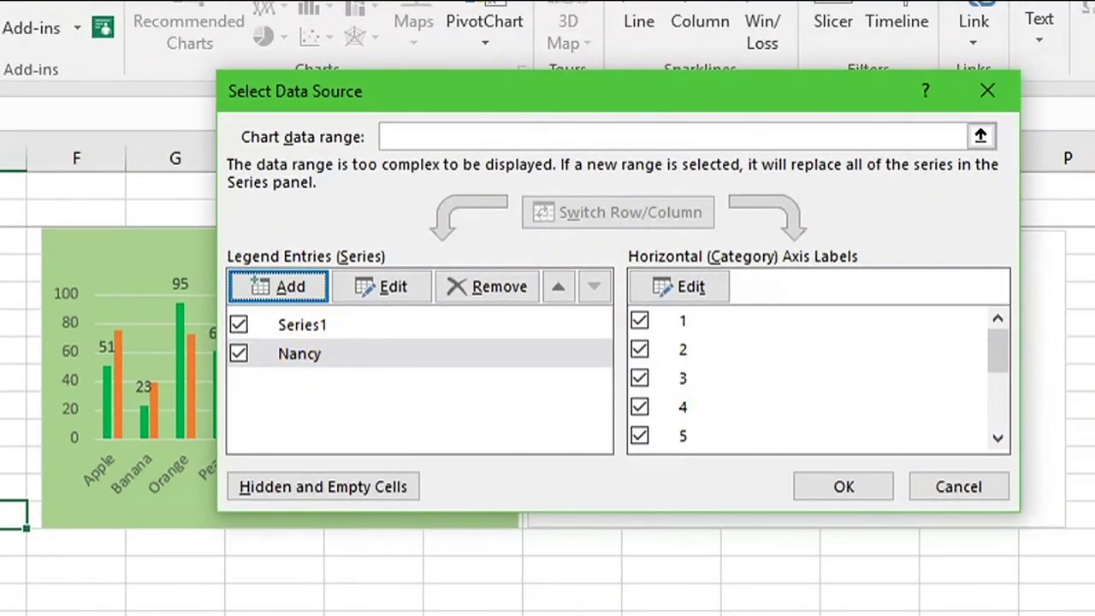
pyautogui.click(828, 492)
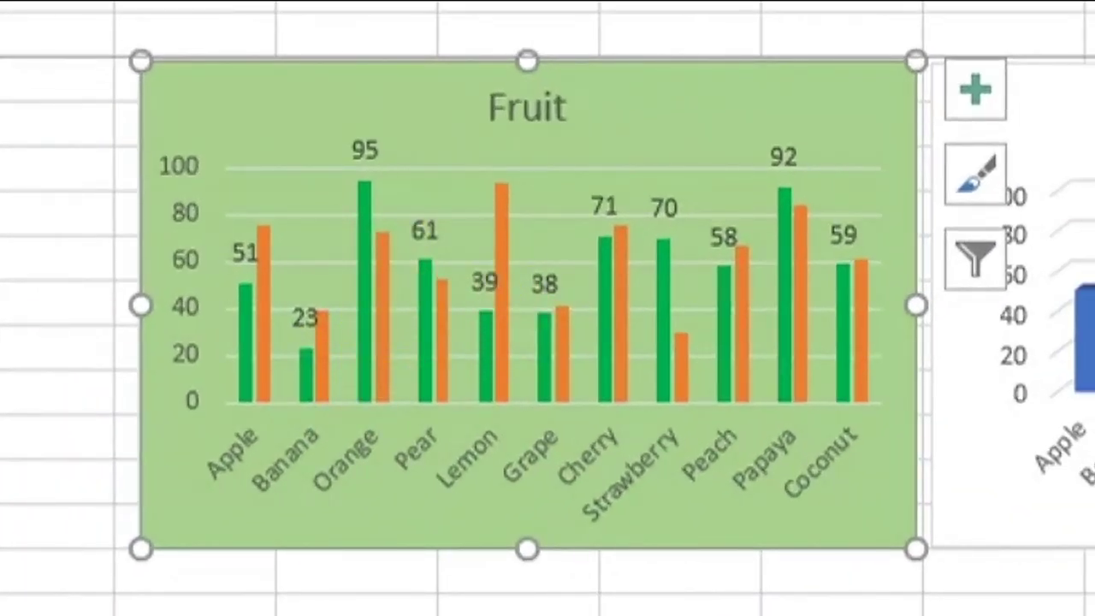
# Nudge the Fruit chart away from the 3-D chart and fill its chart area with white
pyautogui.moveTo(257, 86); pyautogui.dragTo(227, 88)
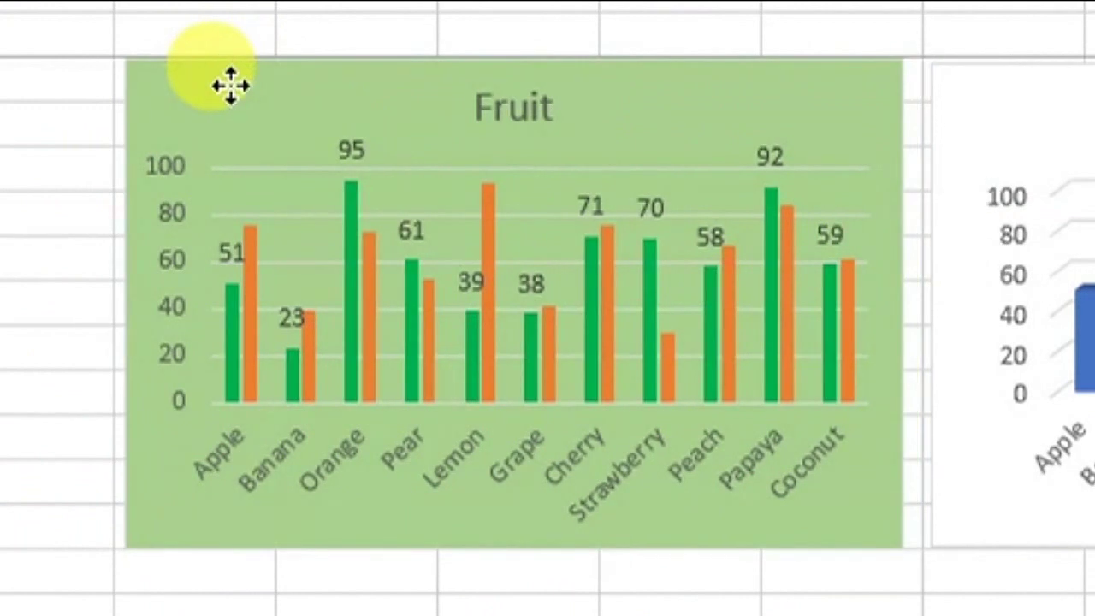
pyautogui.click(0, 0)
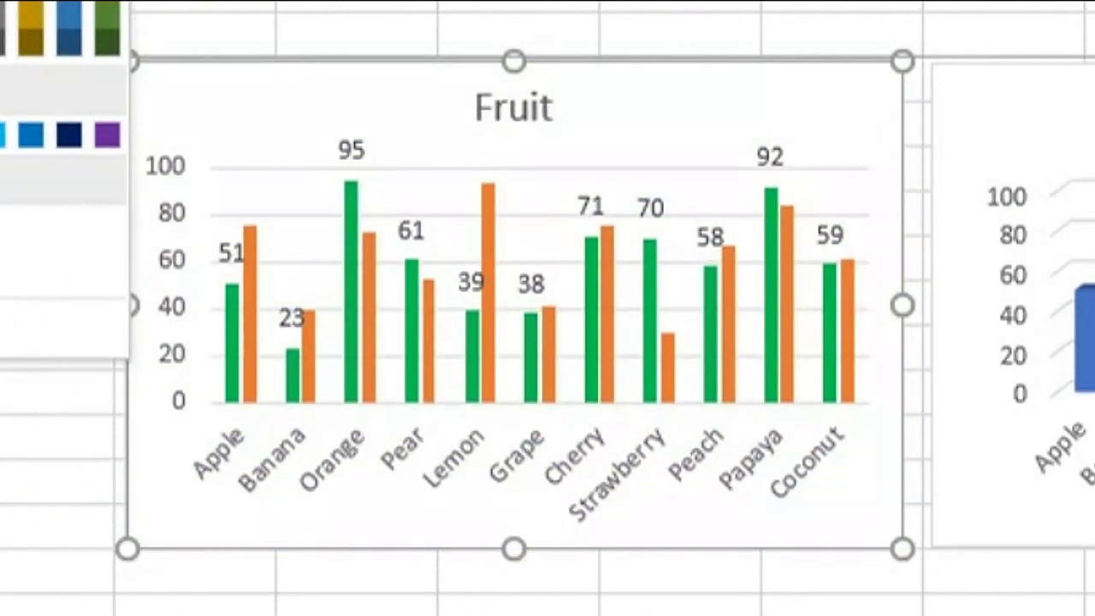
pyautogui.click(0, 0)
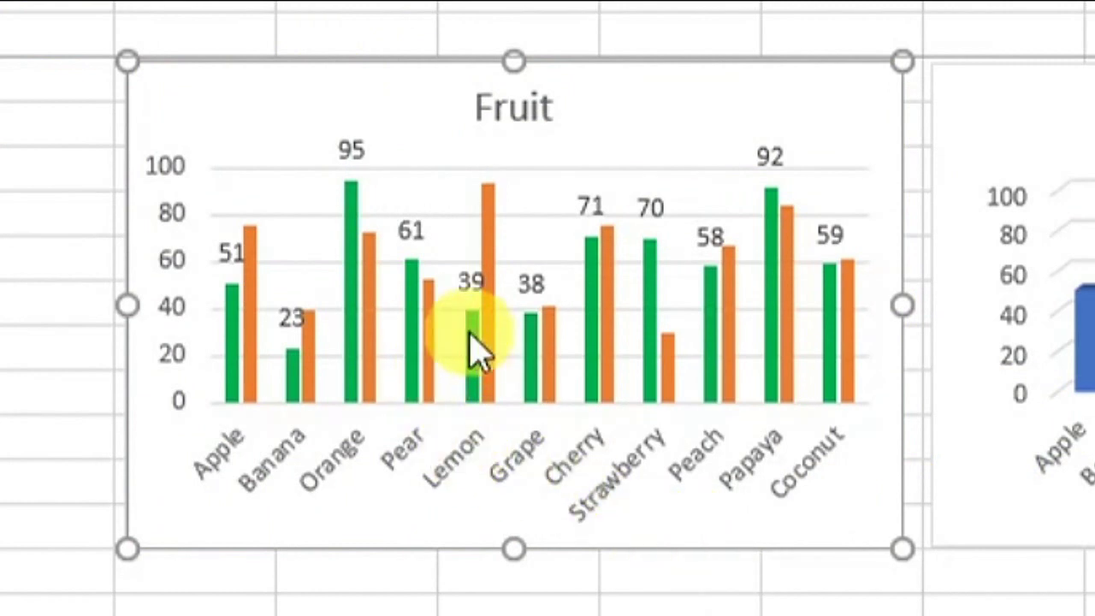
# Name the Fruit chart's unnamed first data series from cell B2, keeping its values from B3:B13
pyautogui.moveTo(370, 326)
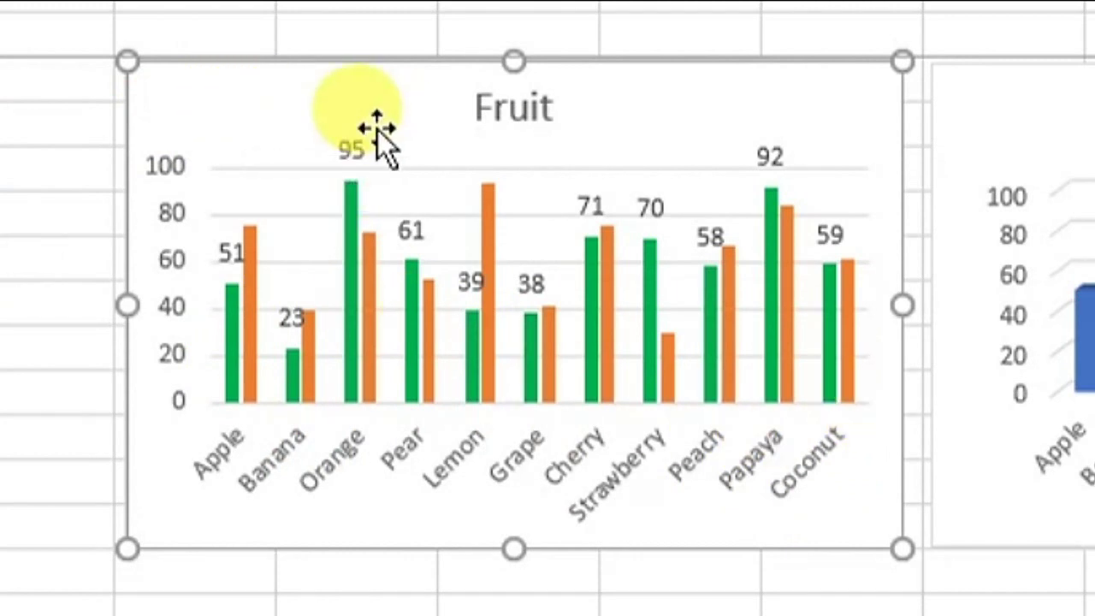
pyautogui.rightClick(281, 88)
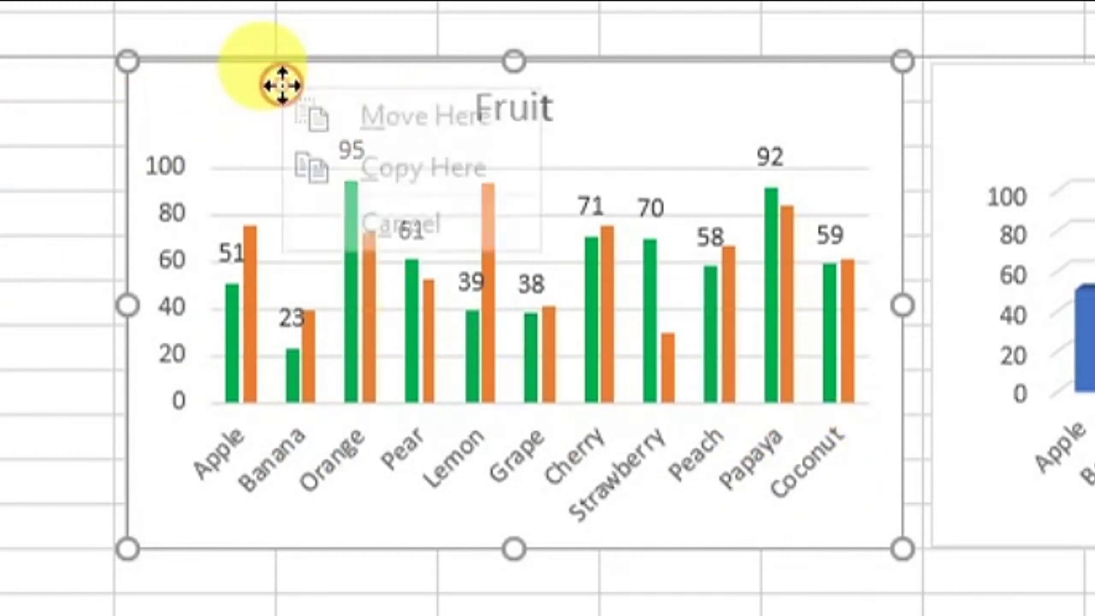
pyautogui.click(242, 109)
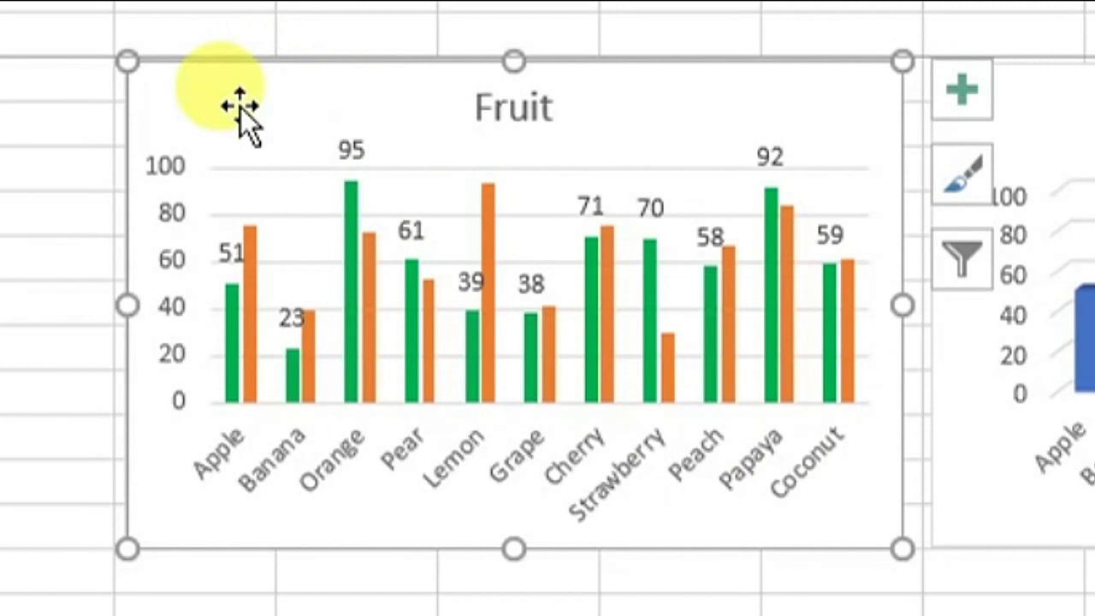
pyautogui.rightClick(241, 107)
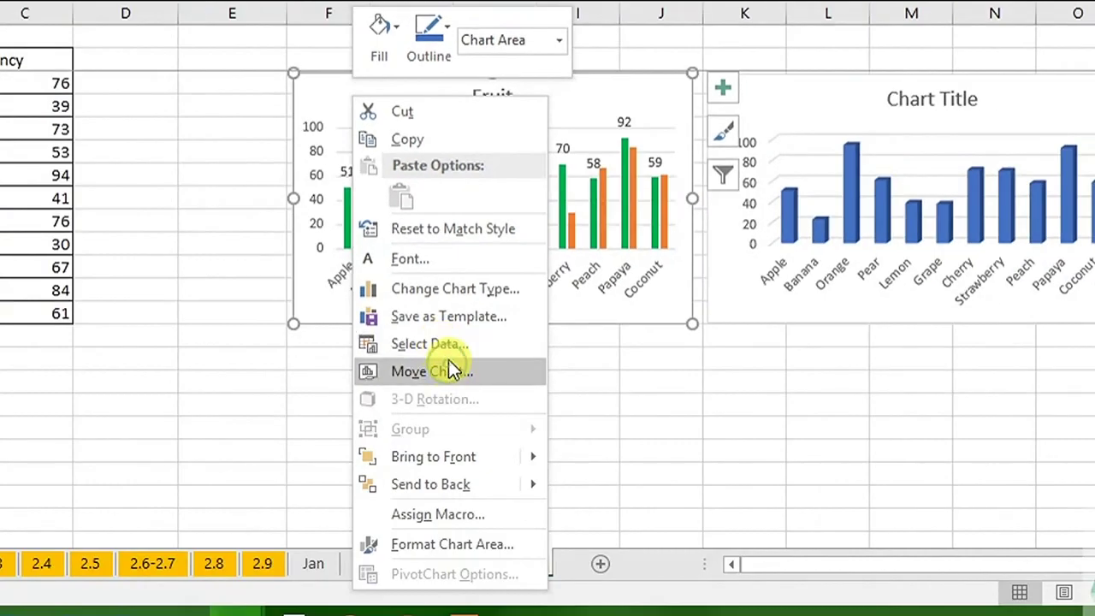
pyautogui.click(452, 351)
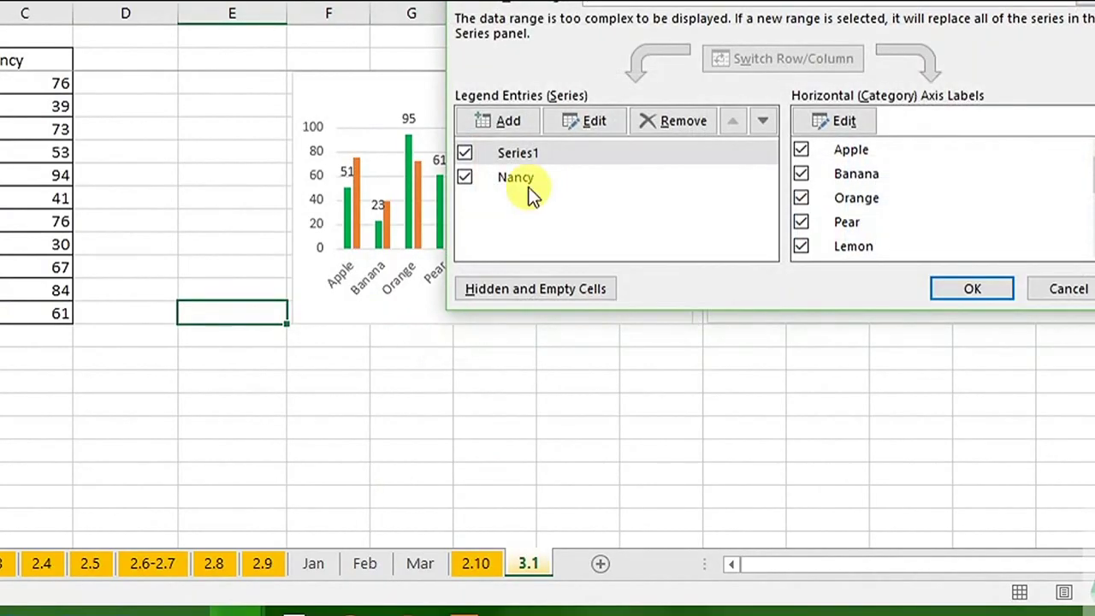
pyautogui.click(522, 180)
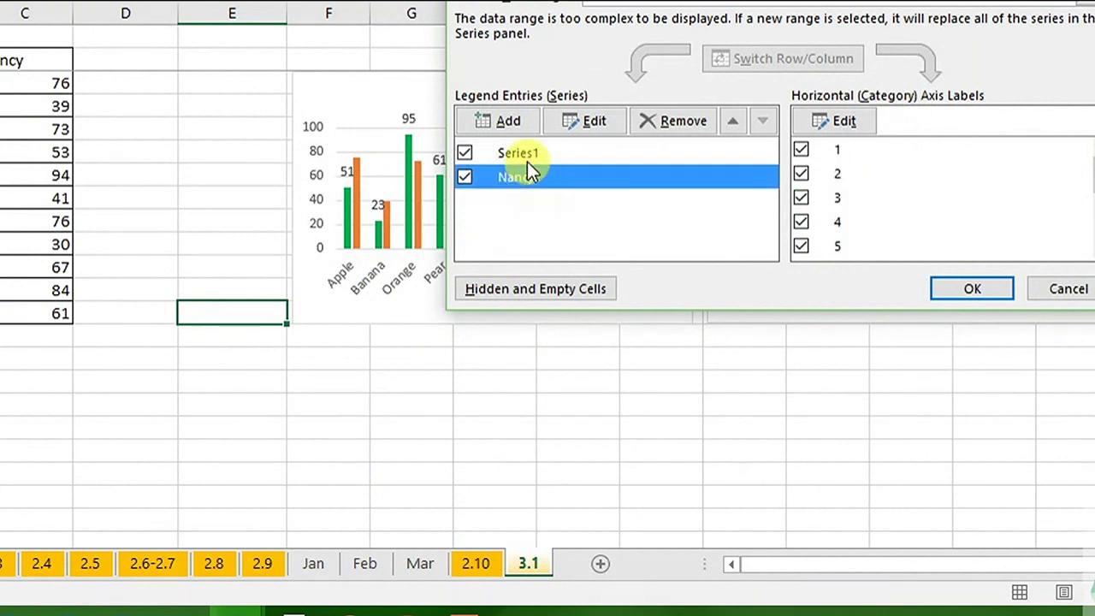
pyautogui.click(528, 162)
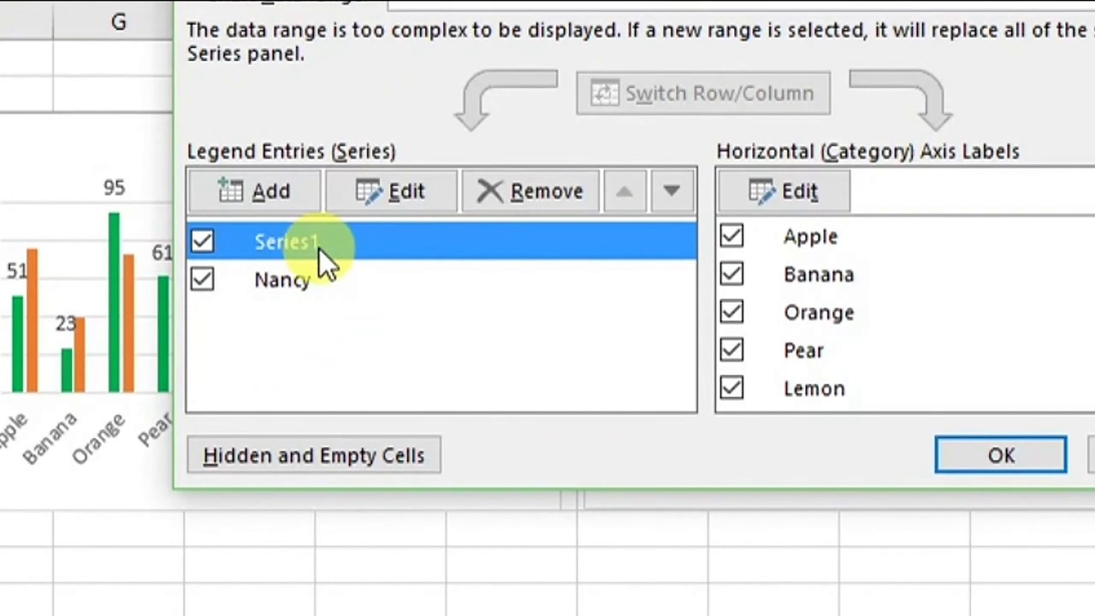
pyautogui.click(360, 199)
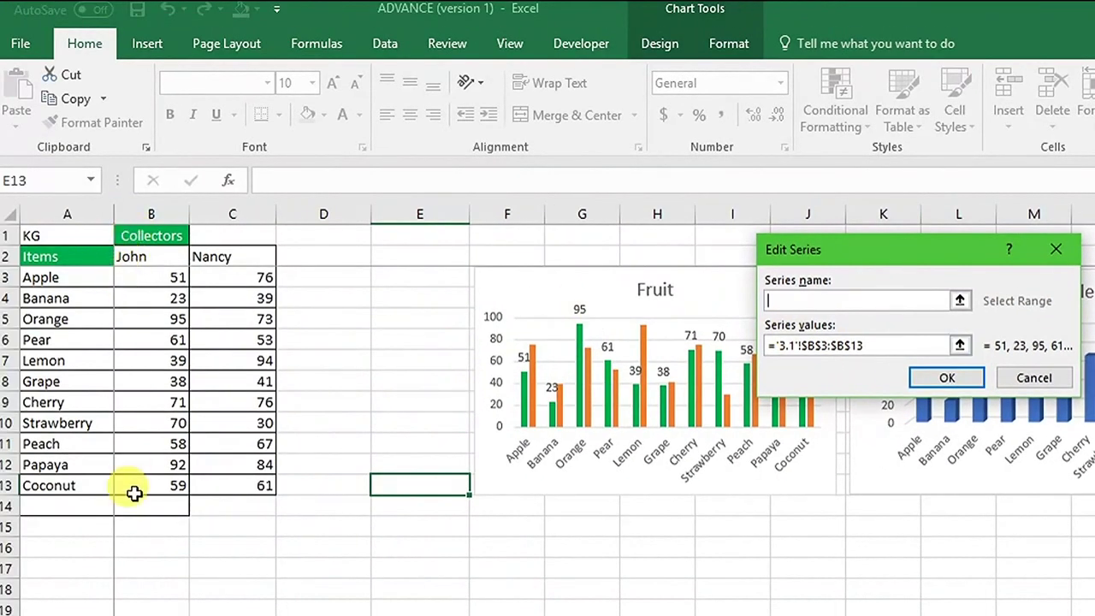
pyautogui.click(826, 343)
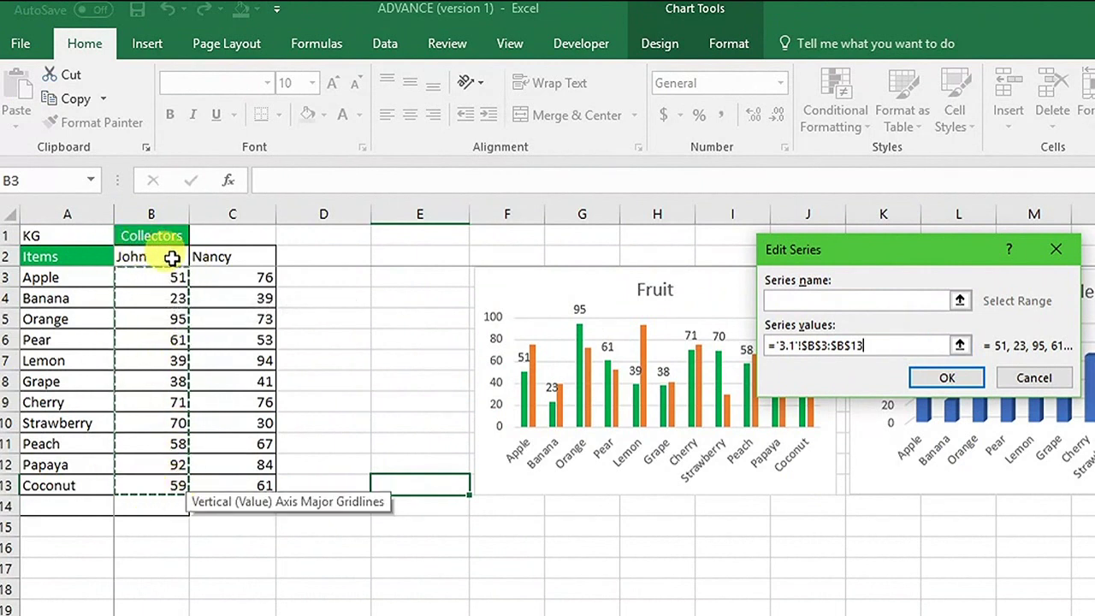
pyautogui.click(788, 301)
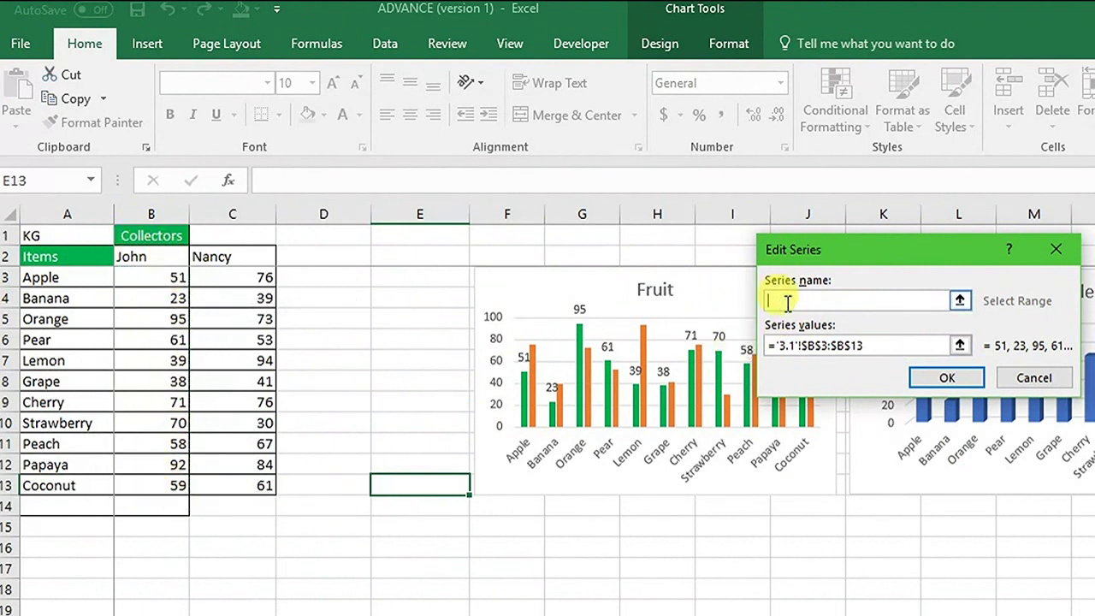
pyautogui.click(145, 257)
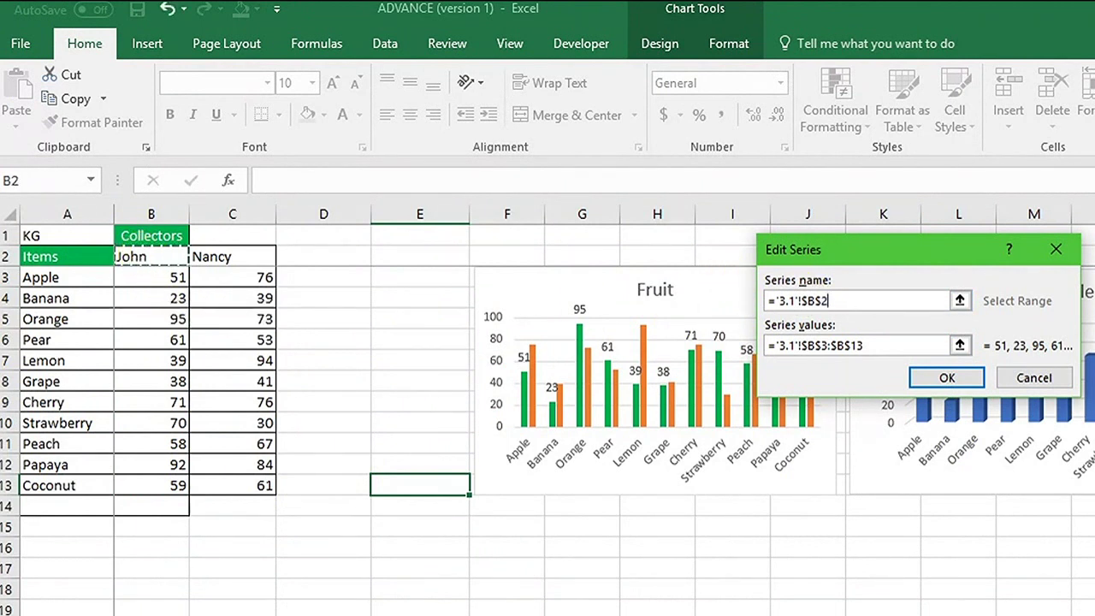
pyautogui.click(945, 381)
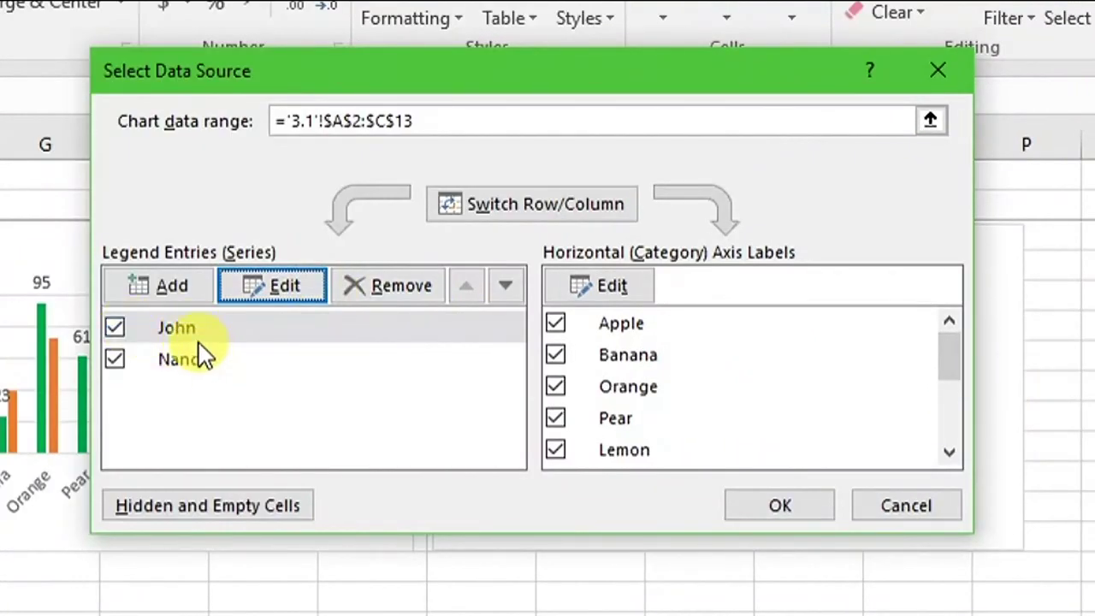
pyautogui.click(781, 505)
pyautogui.click(780, 506)
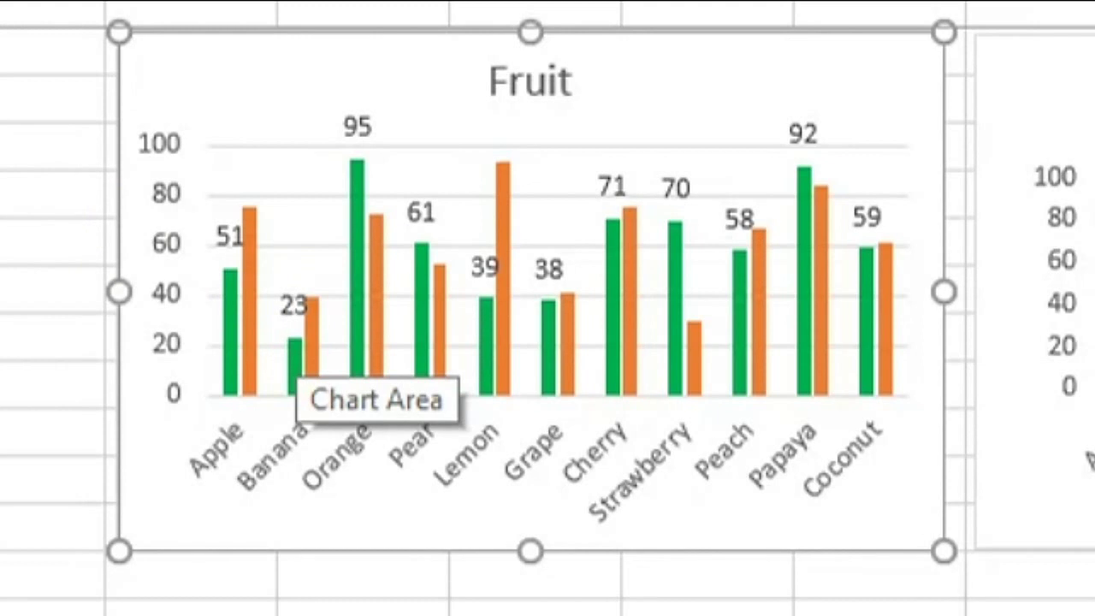
# Add data labels to the orange second series in the Fruit chart
pyautogui.rightClick(251, 346)
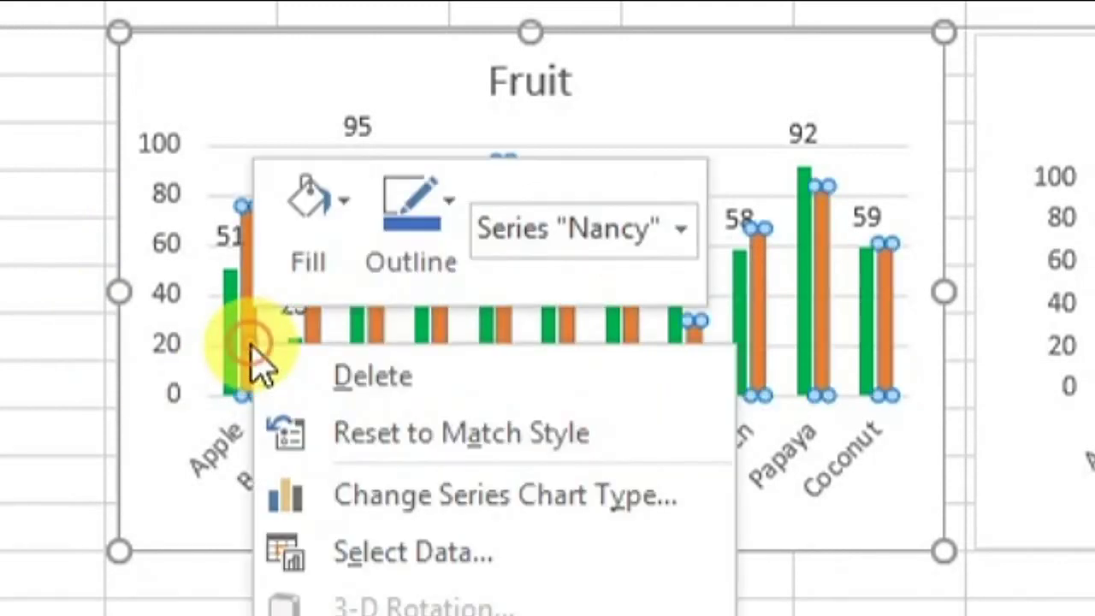
pyautogui.press('Escape')
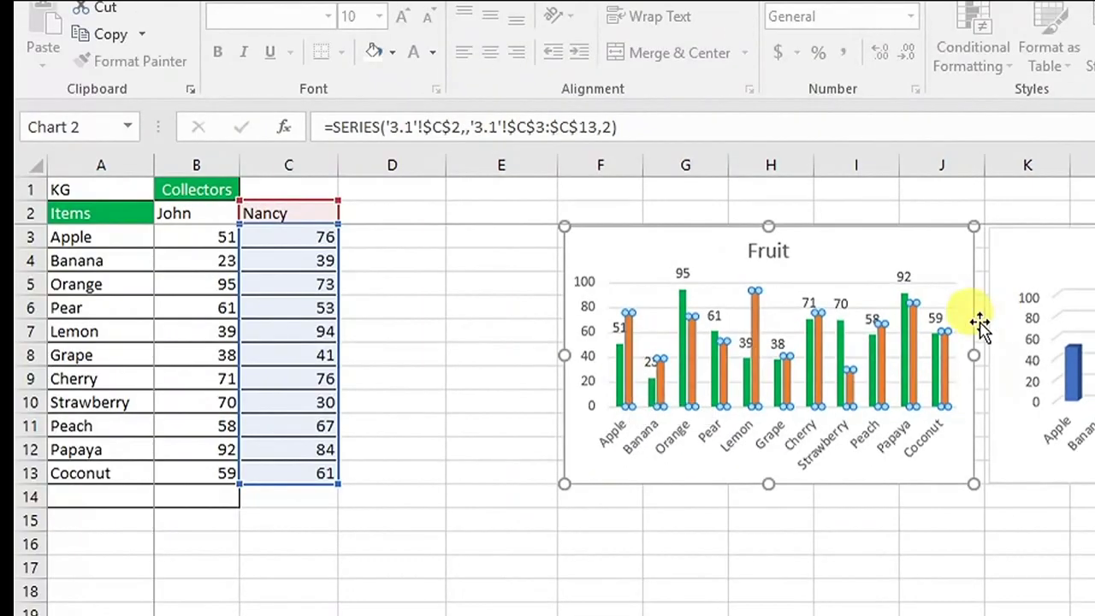
pyautogui.moveTo(627, 367)
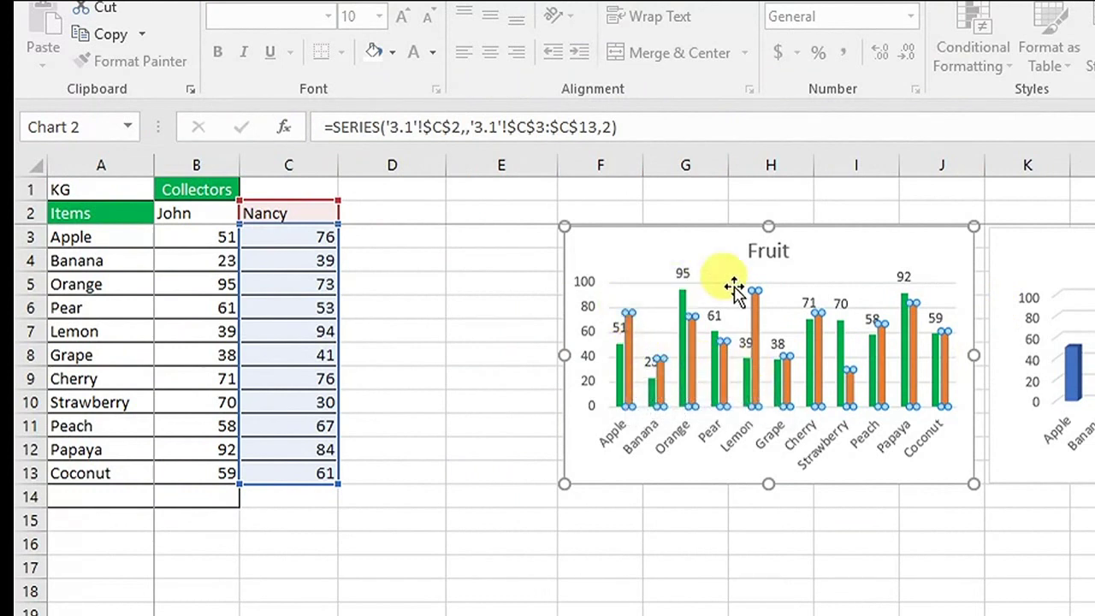
pyautogui.rightClick(634, 358)
pyautogui.click(747, 520)
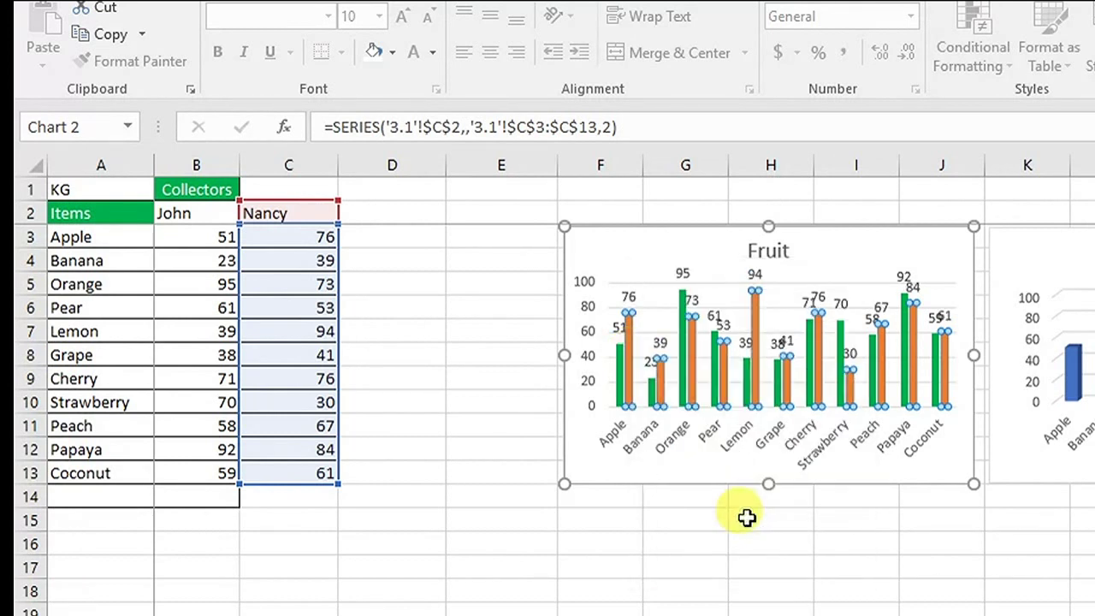
# Enlarge the Fruit chart toward column E and slightly past row 13, and nudge it into place beside the 3-D chart
pyautogui.click(847, 469)
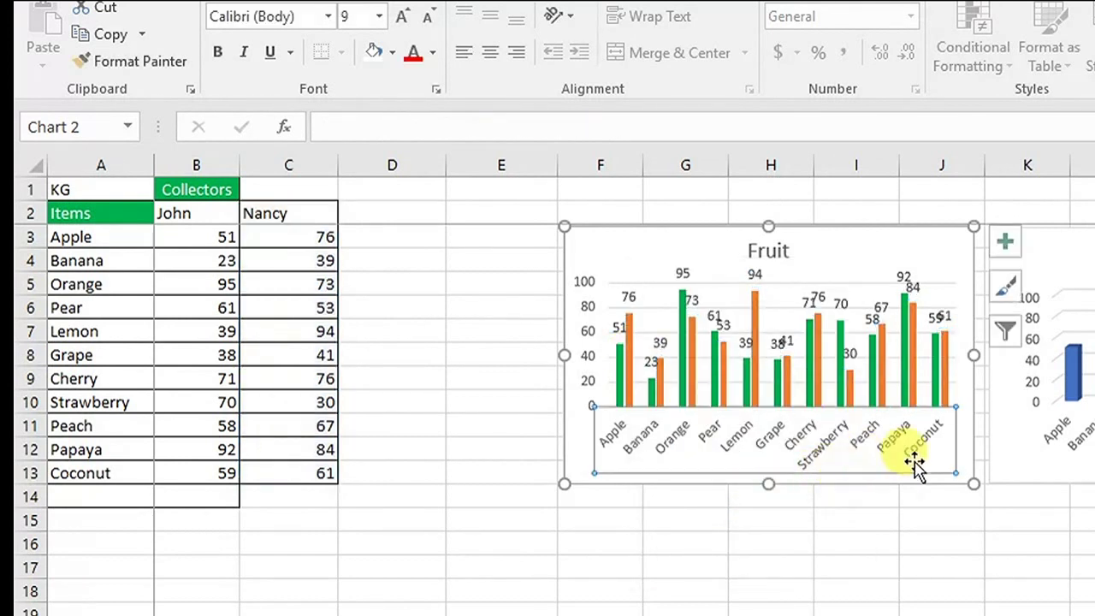
pyautogui.click(963, 462)
pyautogui.moveTo(564, 484); pyautogui.dragTo(493, 499)
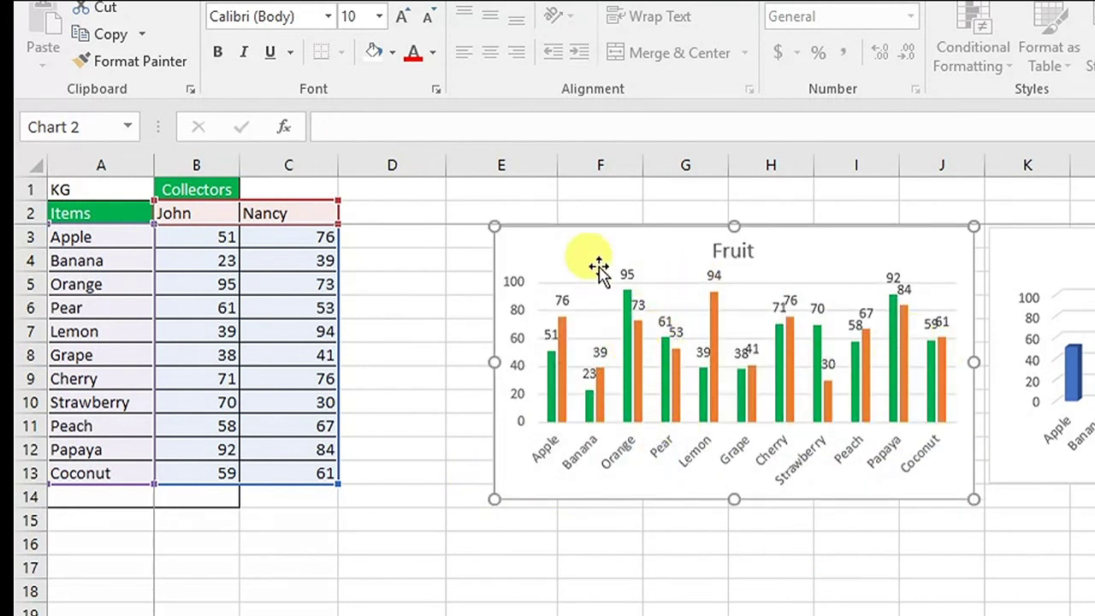
pyautogui.moveTo(574, 244); pyautogui.dragTo(579, 243)
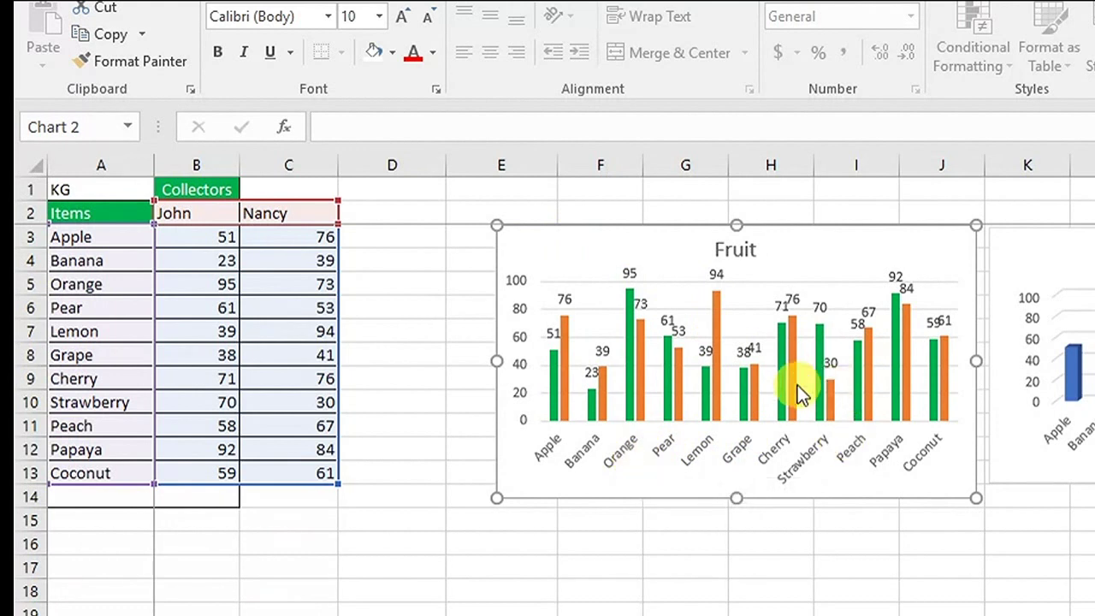
pyautogui.moveTo(574, 240); pyautogui.dragTo(571, 248)
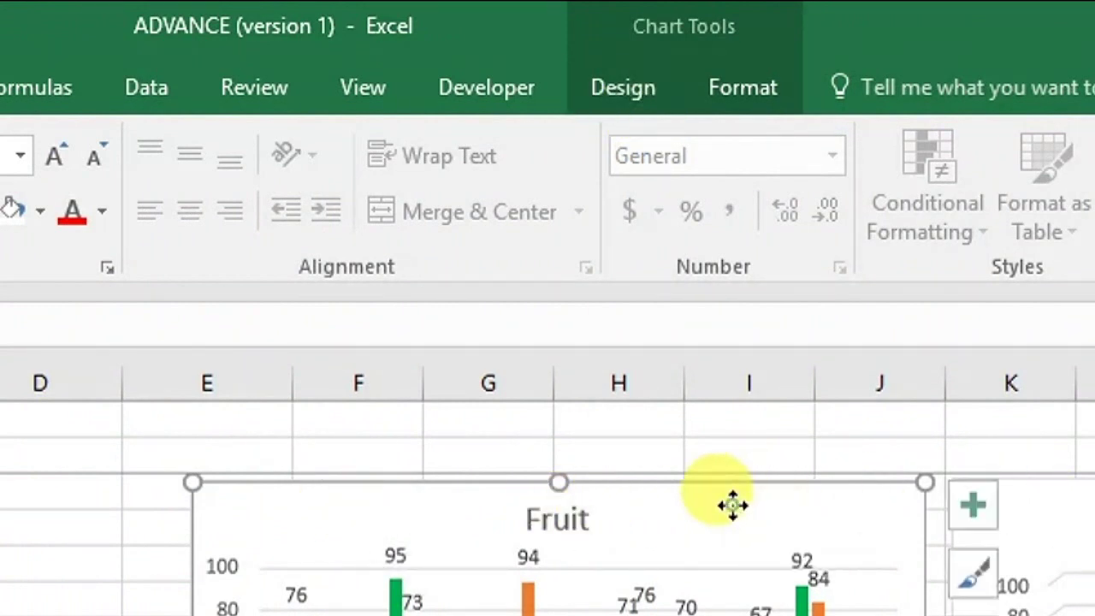
# Try Quick Layout 4 on the Fruit chart and undo it
pyautogui.click(617, 101)
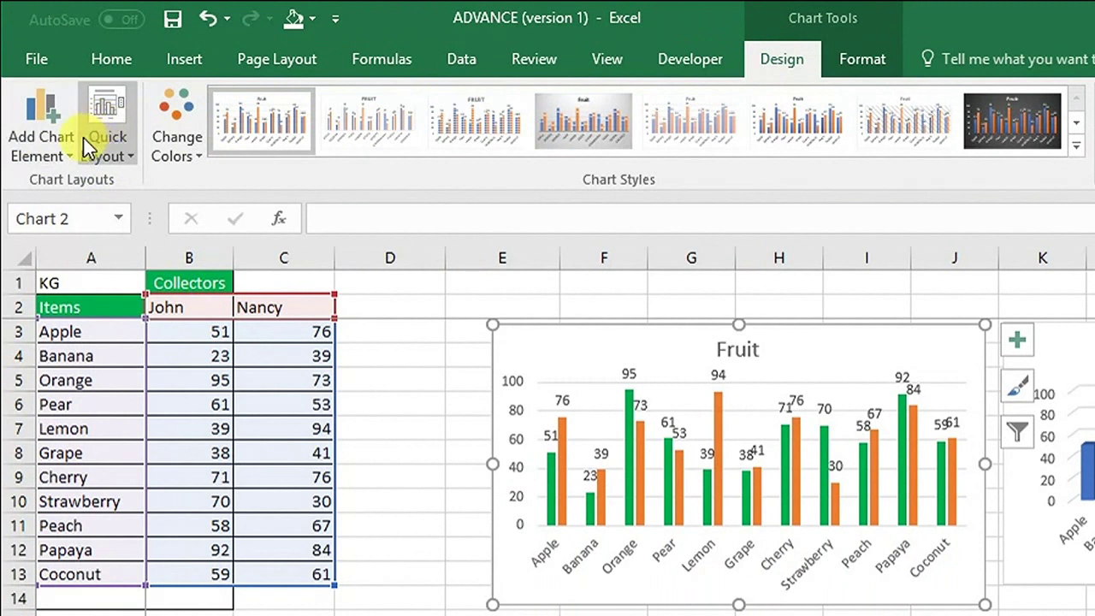
pyautogui.click(135, 161)
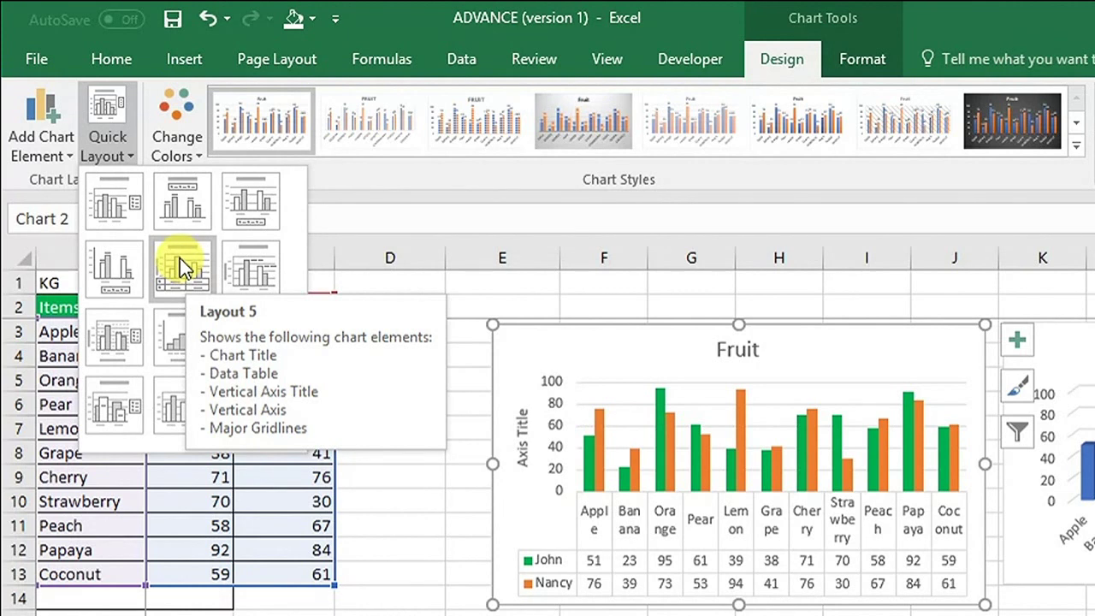
pyautogui.click(120, 270)
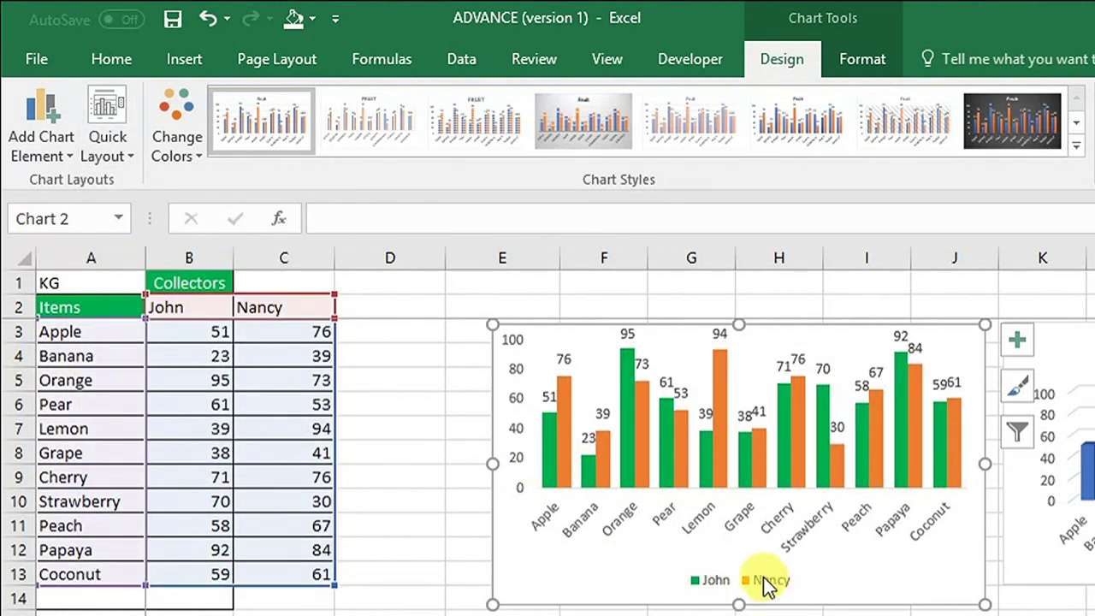
pyautogui.moveTo(563, 412)
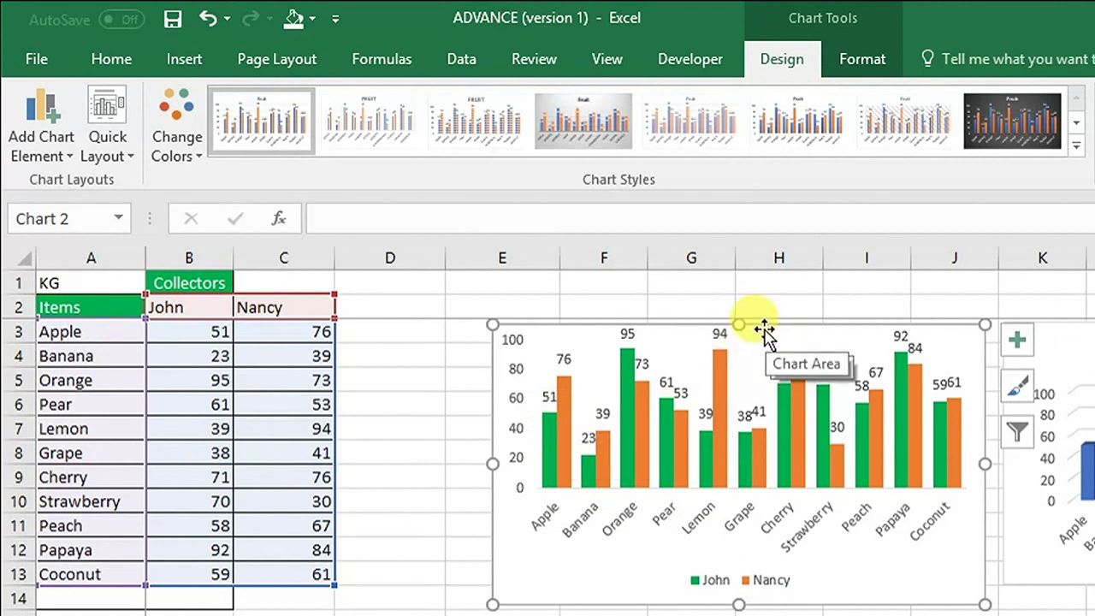
pyautogui.hotkey('ctrl', 'z')
# Try Quick Layout 10 on the Fruit chart, undo it and preview the other layouts without applying one
pyautogui.click(108, 145)
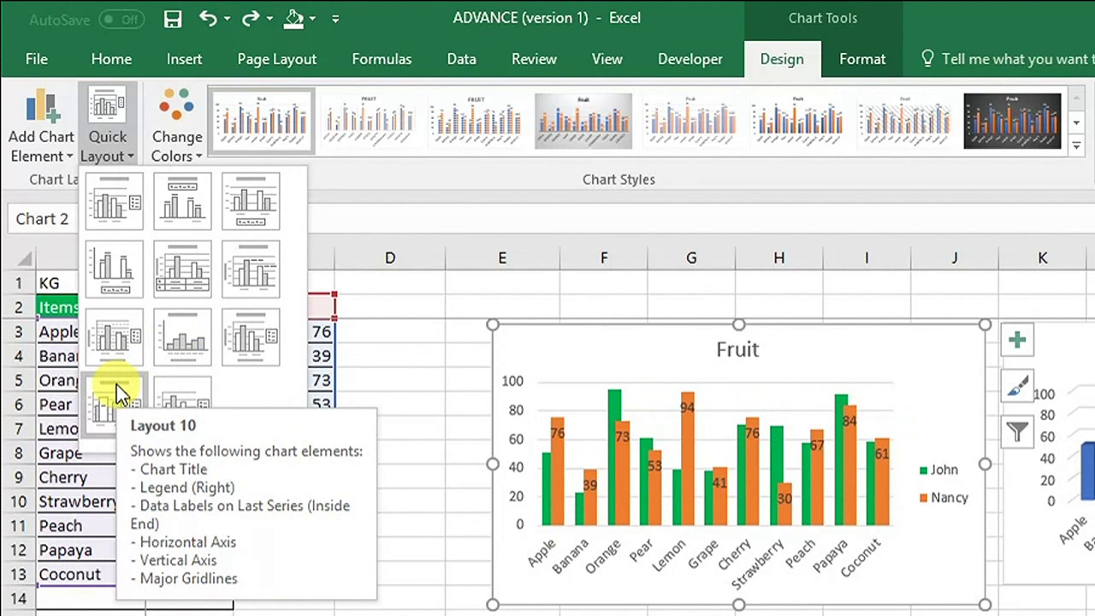
pyautogui.click(116, 385)
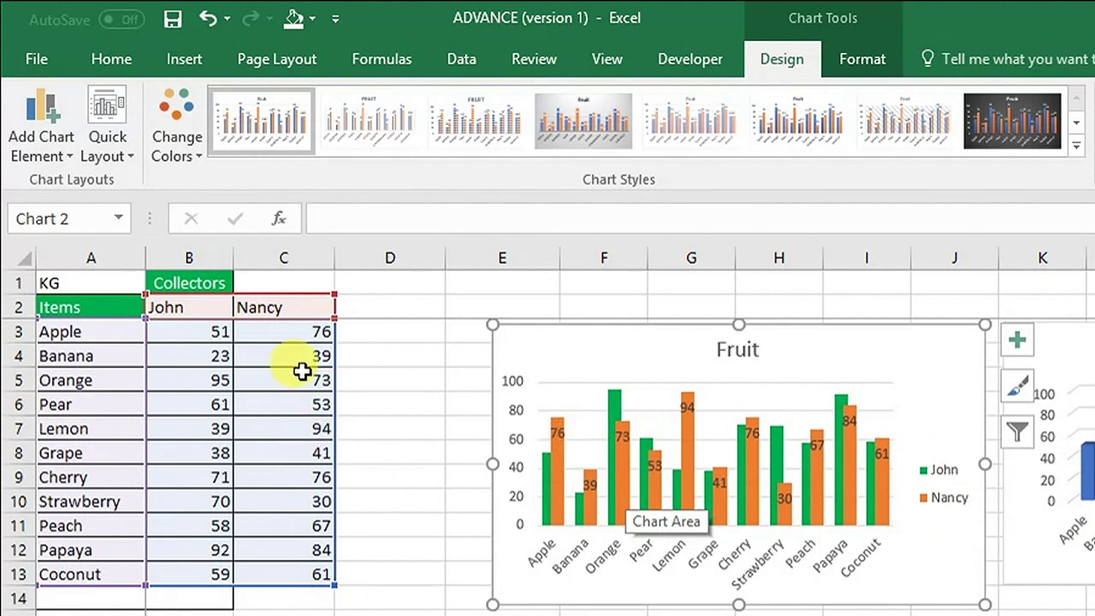
pyautogui.hotkey('ctrl', 'z')
pyautogui.click(172, 119)
pyautogui.click(105, 154)
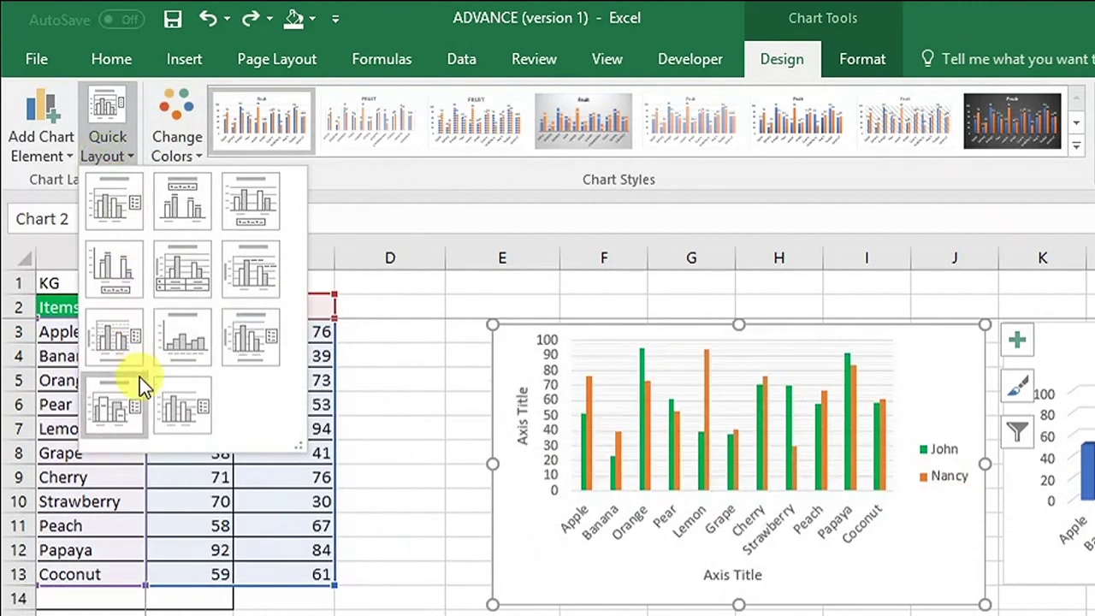
pyautogui.click(838, 596)
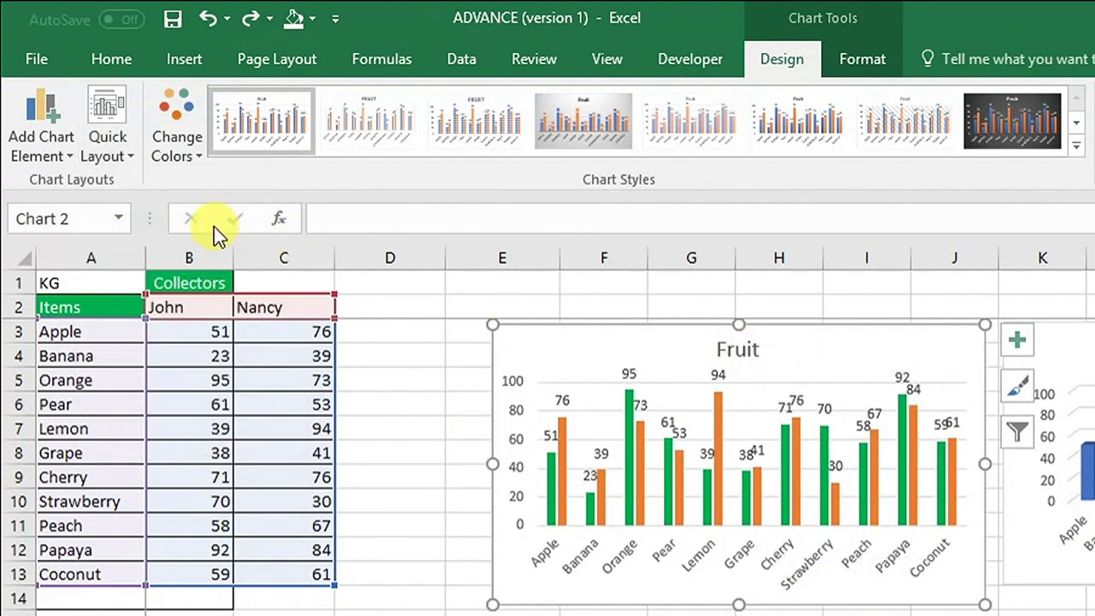
# Preview the available chart elements on the Fruit chart, from axes to data table and gridlines, and add a legend at the Bottom
pyautogui.click(58, 161)
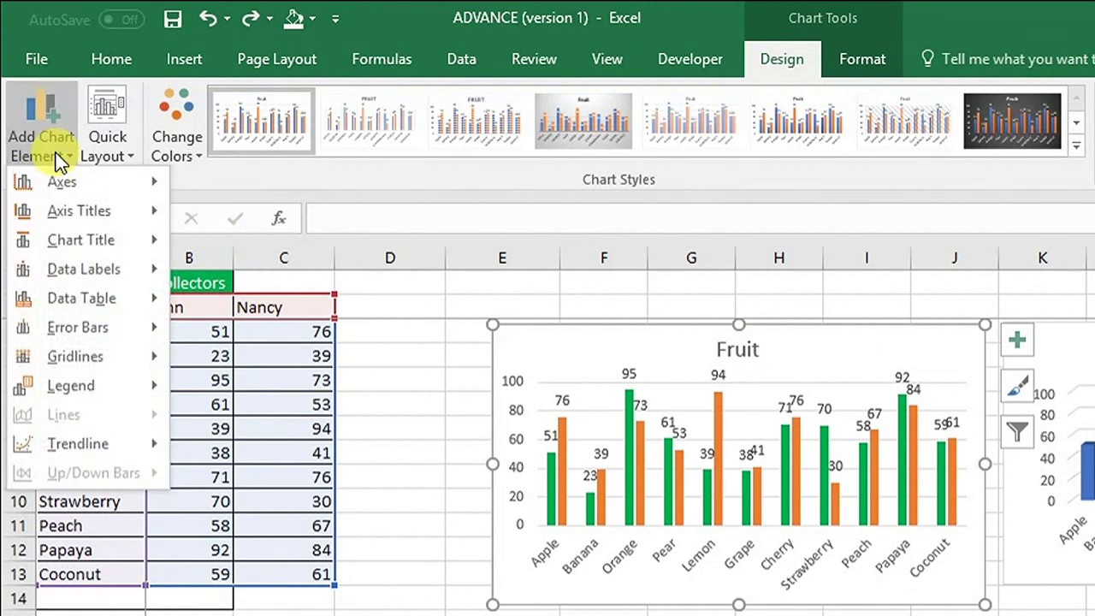
pyautogui.moveTo(65, 184)
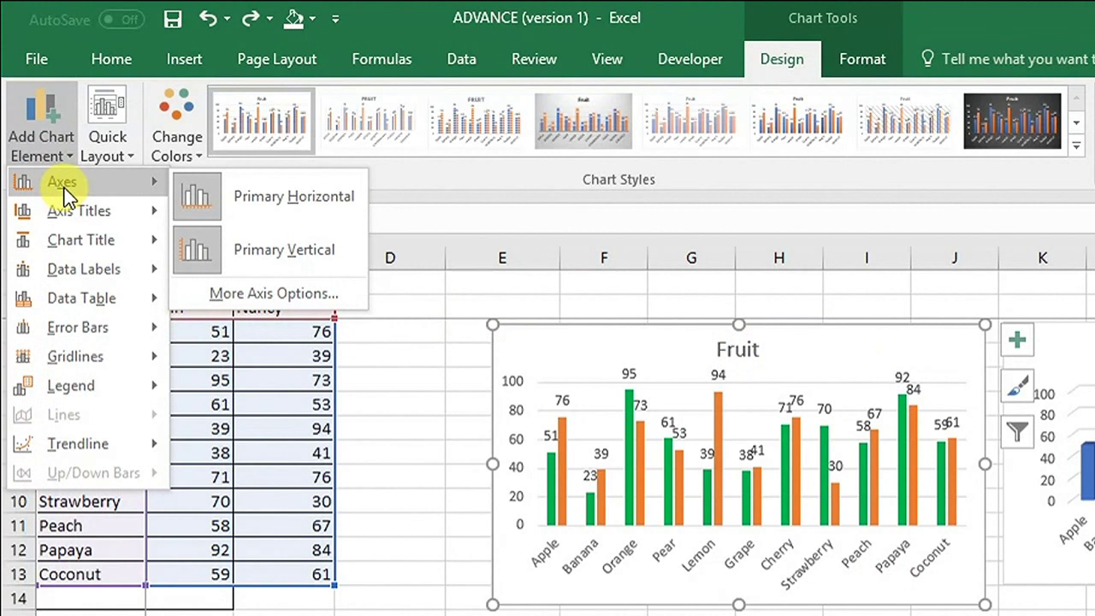
pyautogui.moveTo(77, 209)
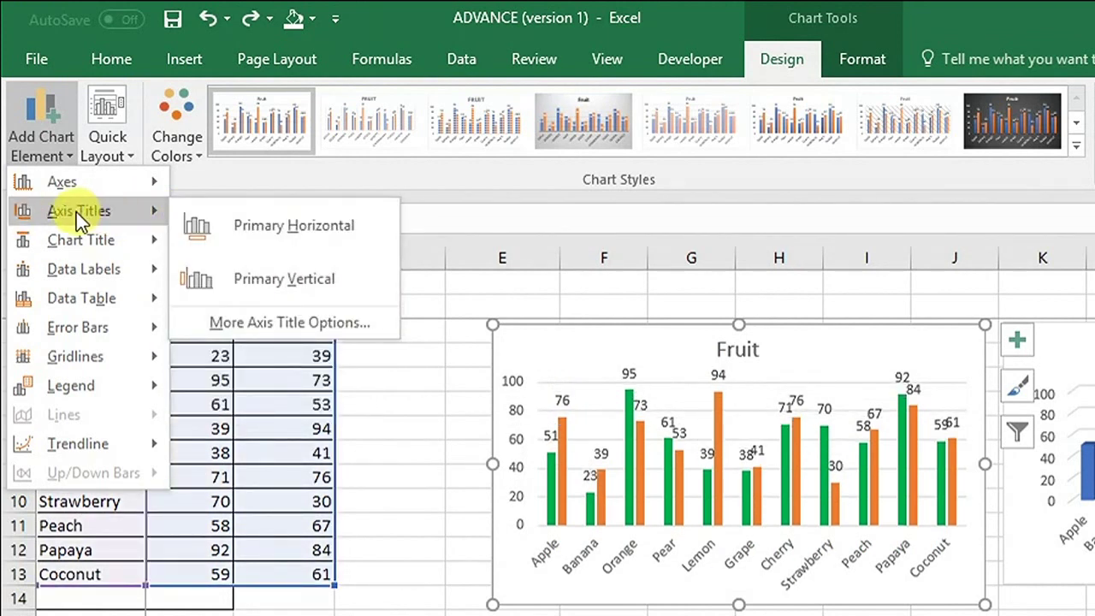
pyautogui.moveTo(111, 237)
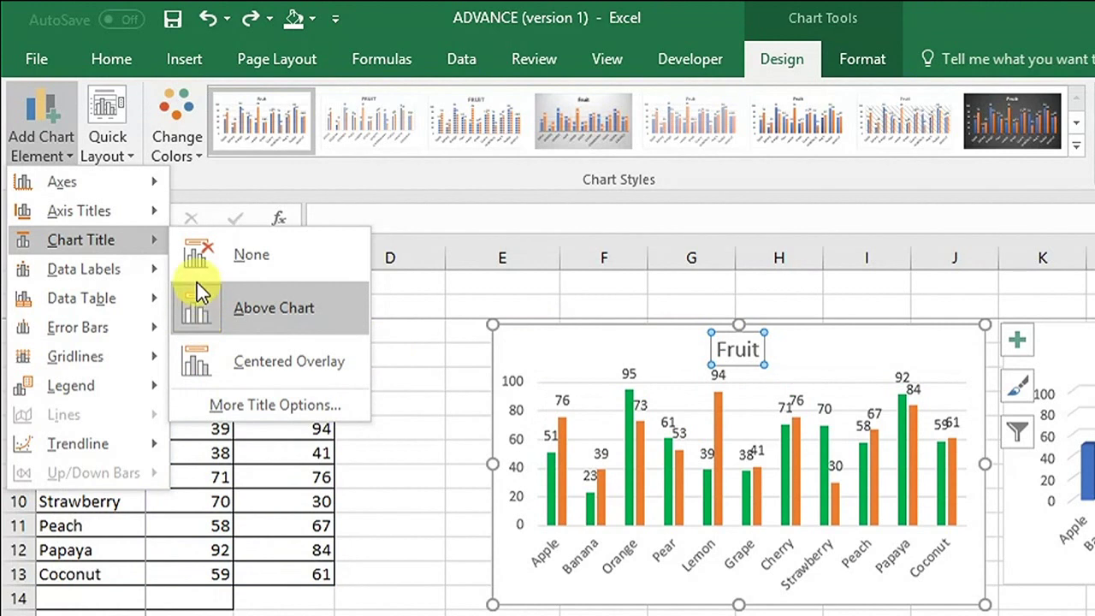
pyautogui.moveTo(111, 271)
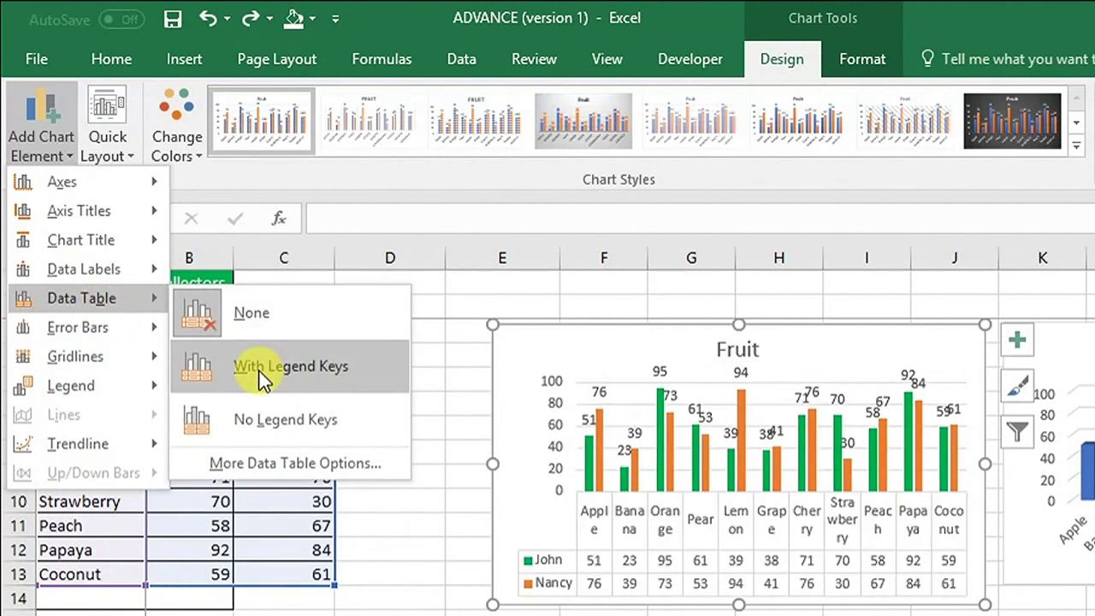
pyautogui.moveTo(111, 337)
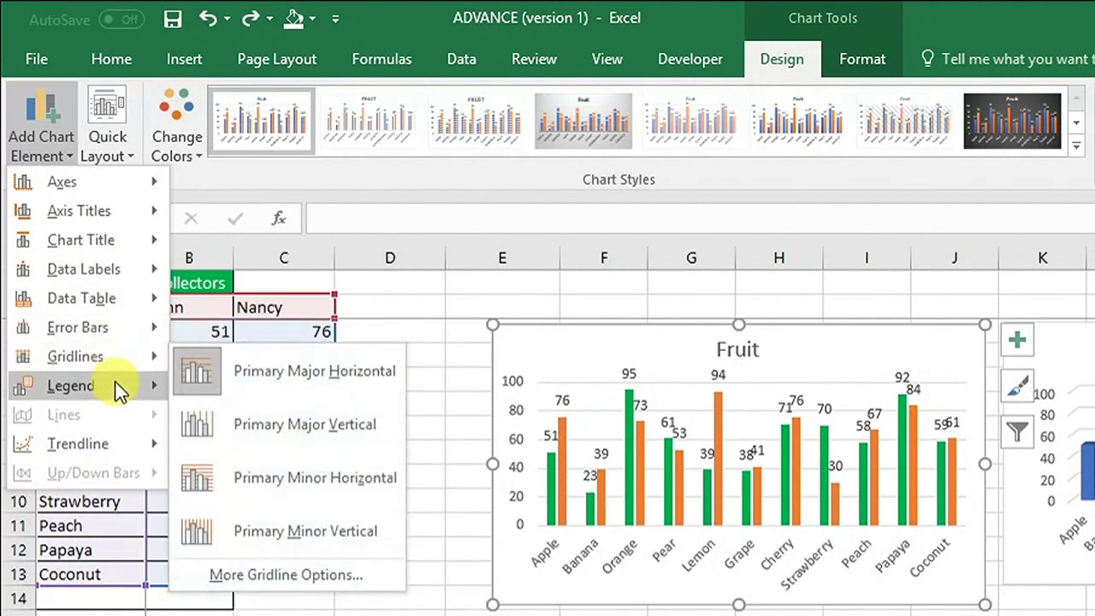
pyautogui.moveTo(116, 387)
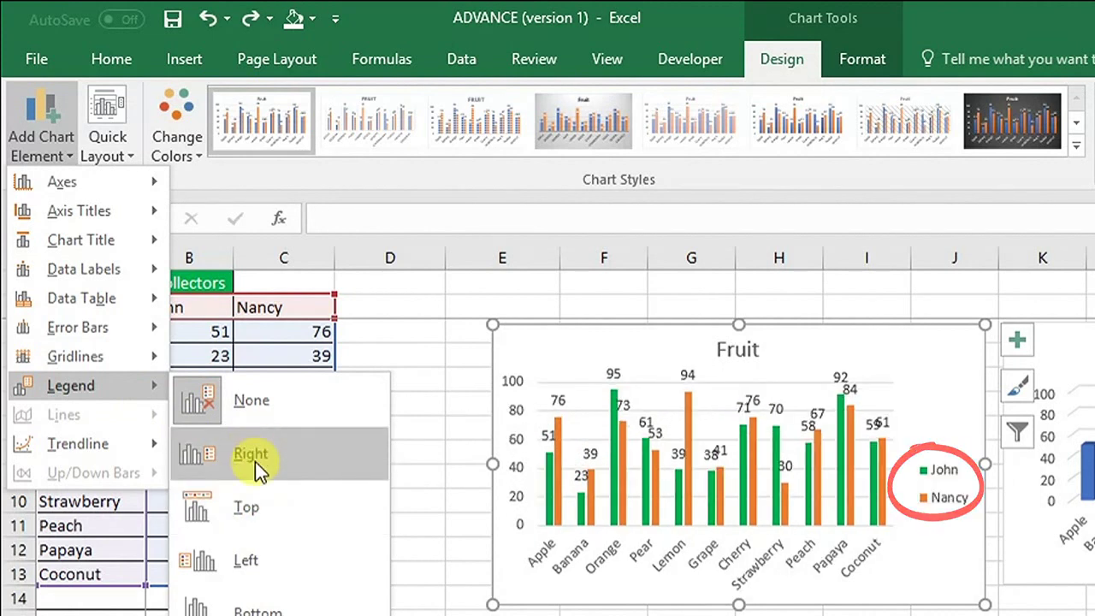
pyautogui.click(282, 609)
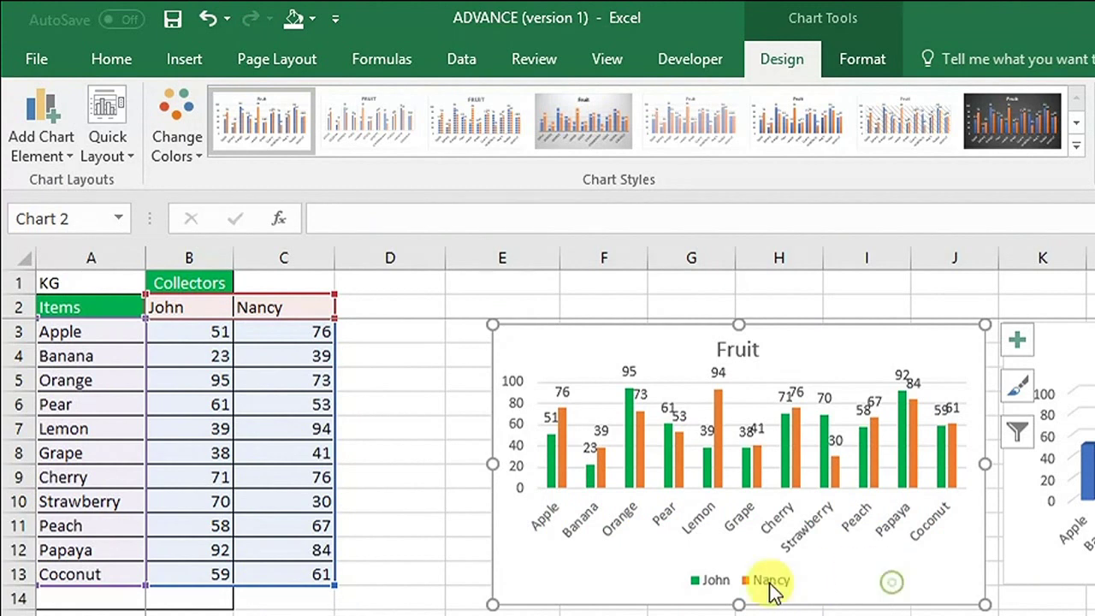
pyautogui.moveTo(720, 478)
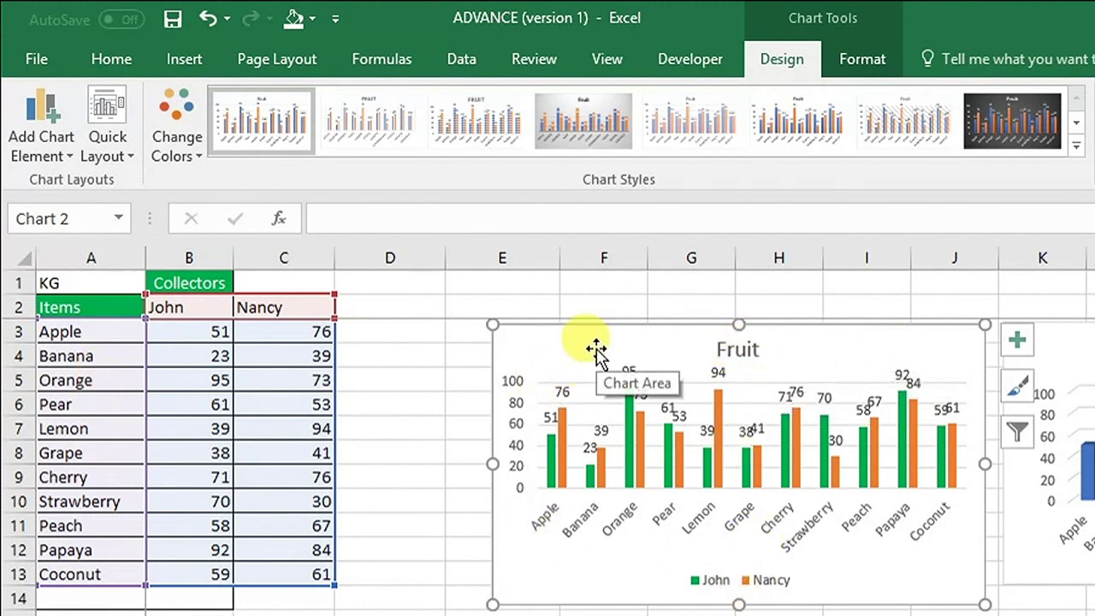
pyautogui.click(1066, 343)
pyautogui.click(937, 348)
pyautogui.click(1072, 335)
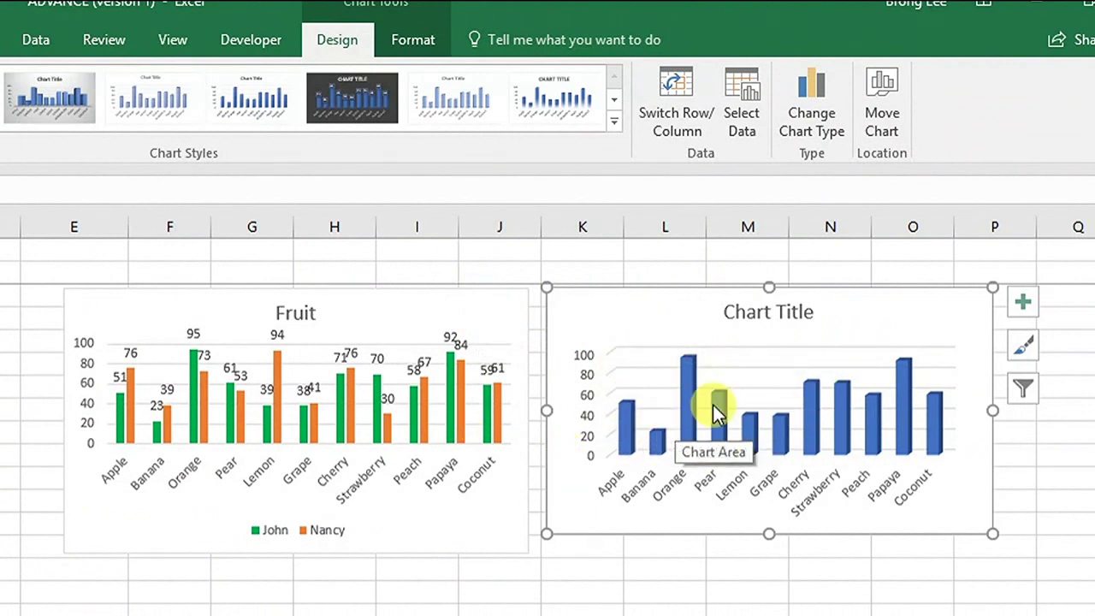
# Change the Fruit chart from clustered columns to the Stacked Column type, keeping the fruit items along the horizontal axis
pyautogui.click(375, 310)
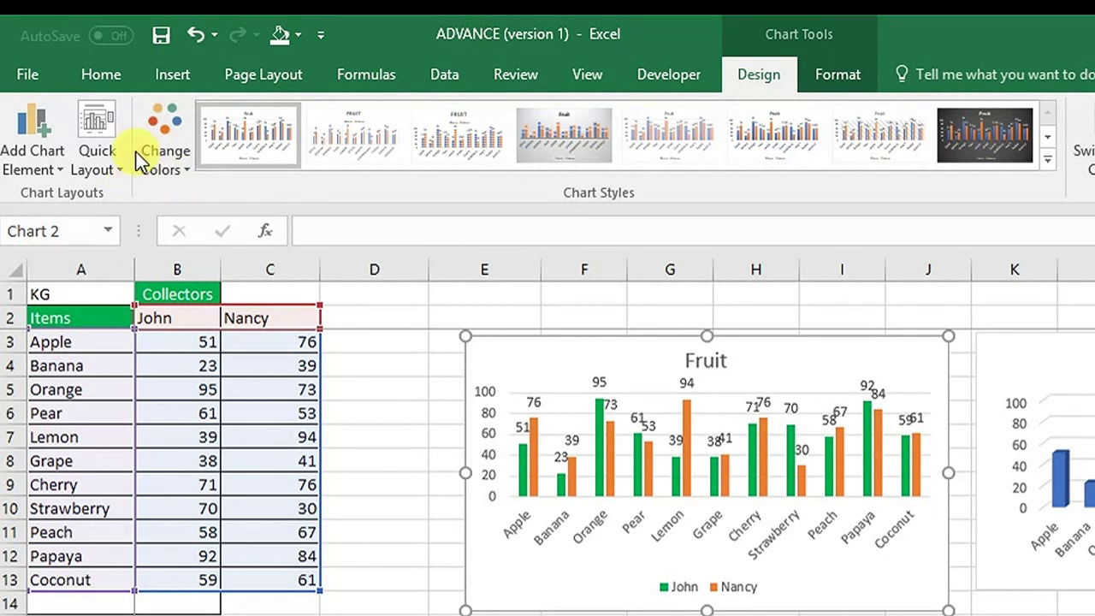
pyautogui.click(176, 77)
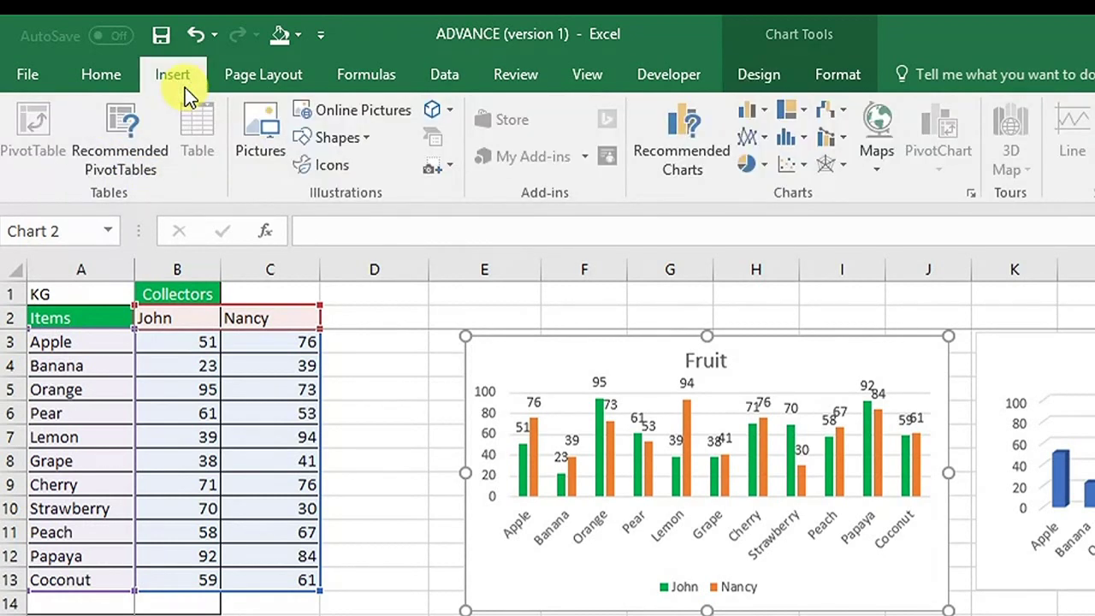
pyautogui.click(759, 74)
pyautogui.click(1047, 159)
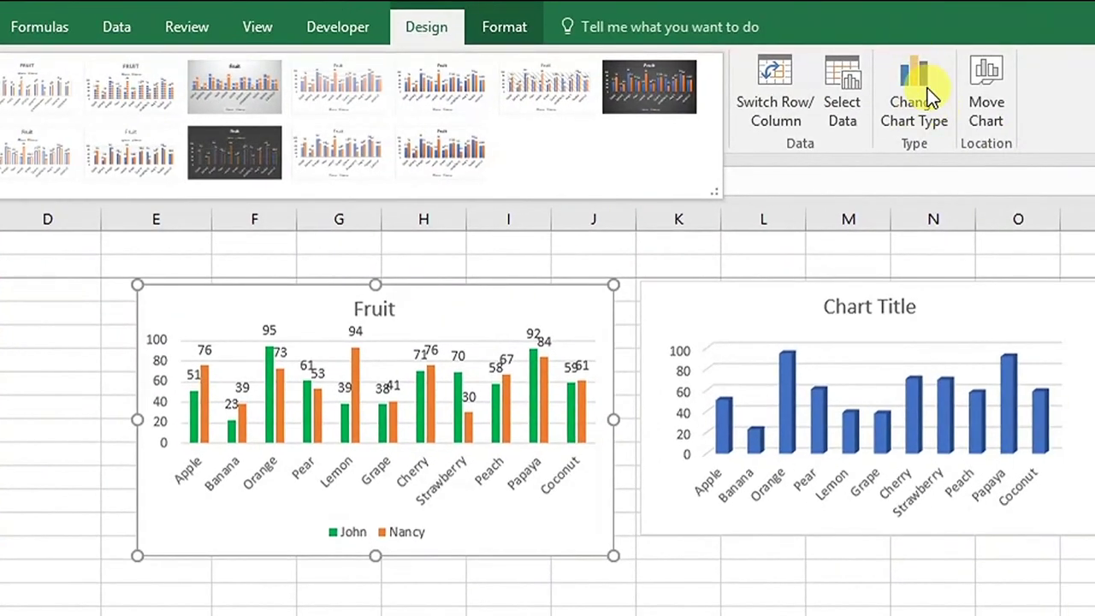
pyautogui.click(909, 102)
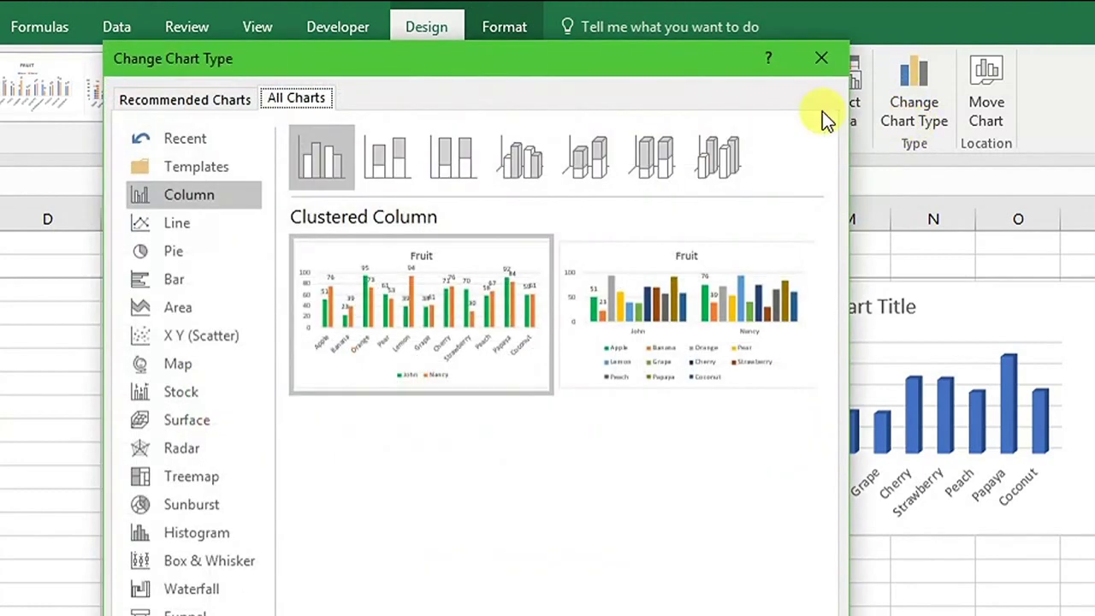
pyautogui.moveTo(404, 77); pyautogui.dragTo(370, 68)
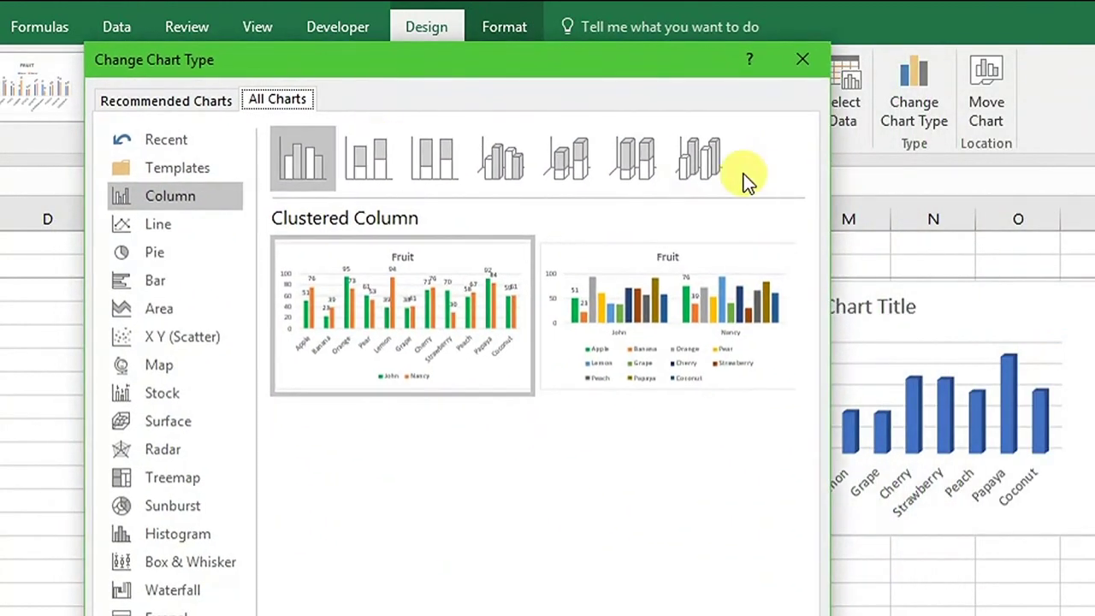
pyautogui.click(358, 166)
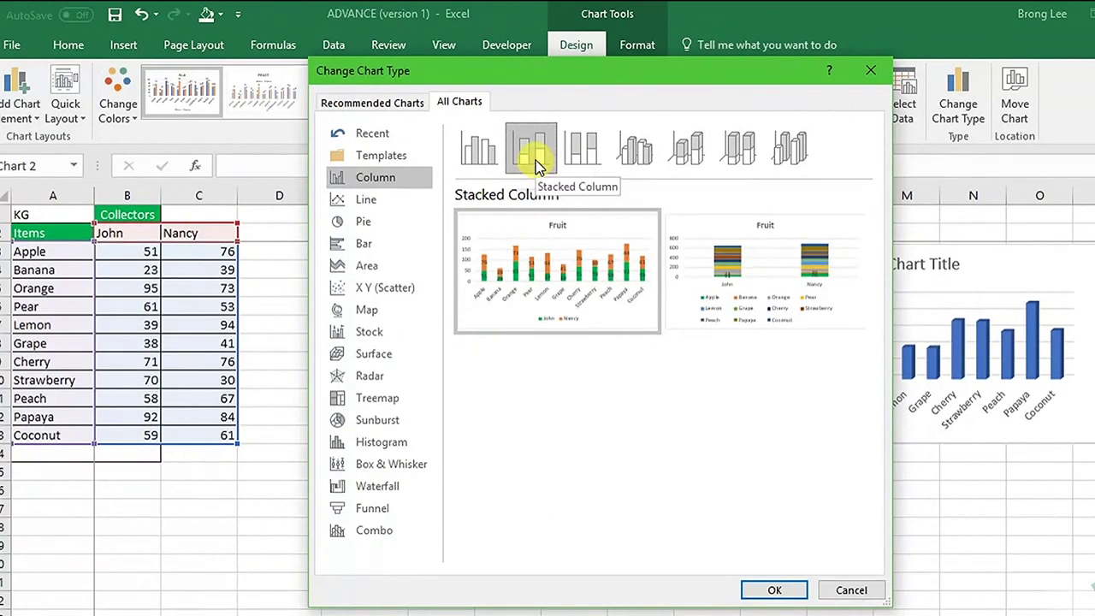
pyautogui.click(746, 589)
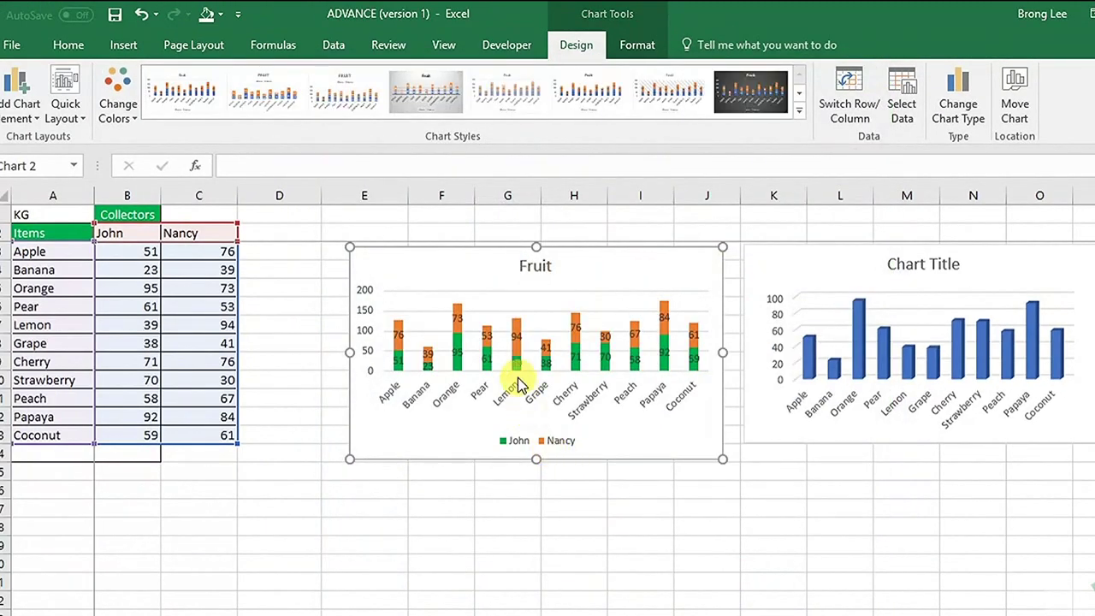